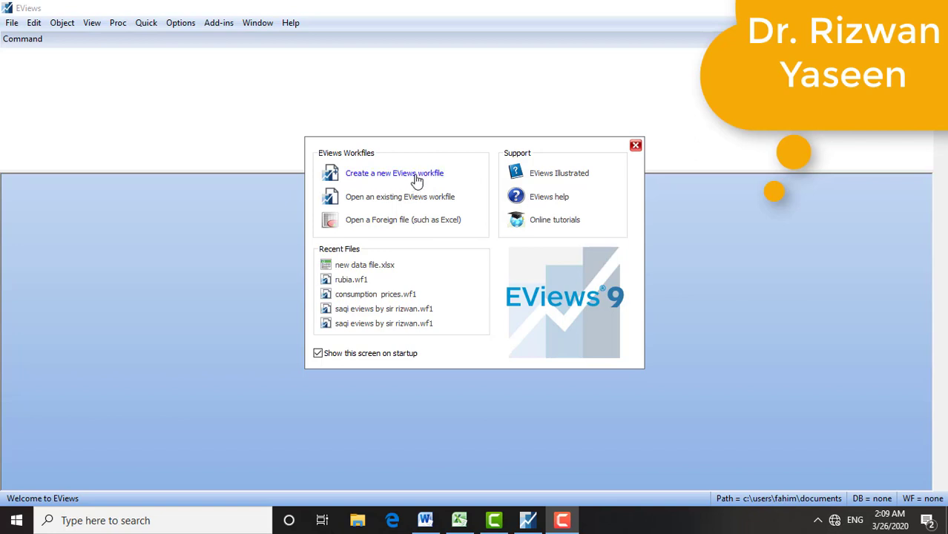
Start a new EViews workfile with the Dated - regular frequency structure and Annual frequency.
click(418, 180)
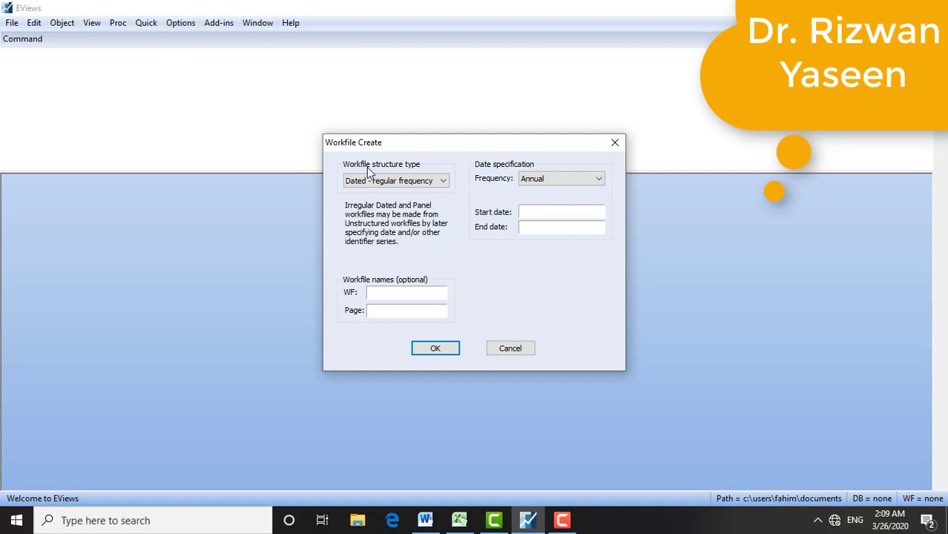
click(397, 187)
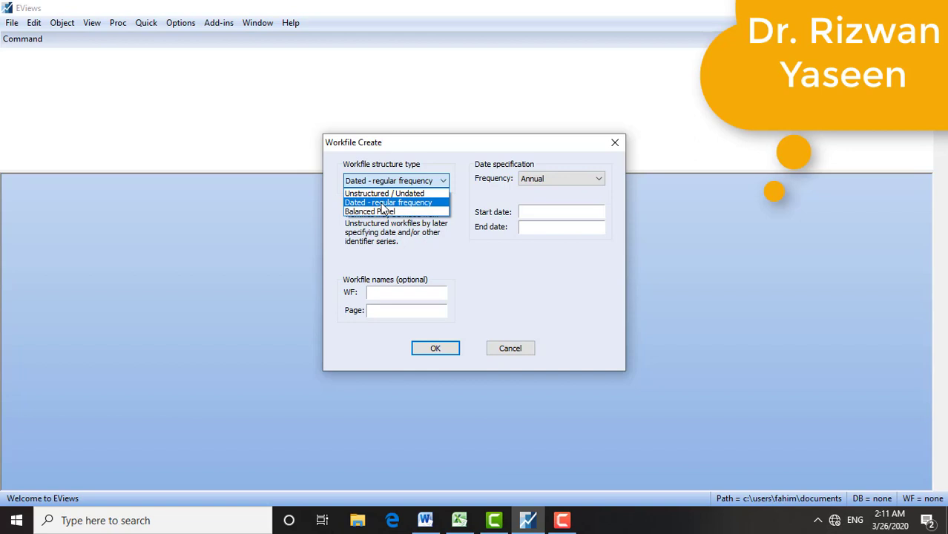
click(381, 202)
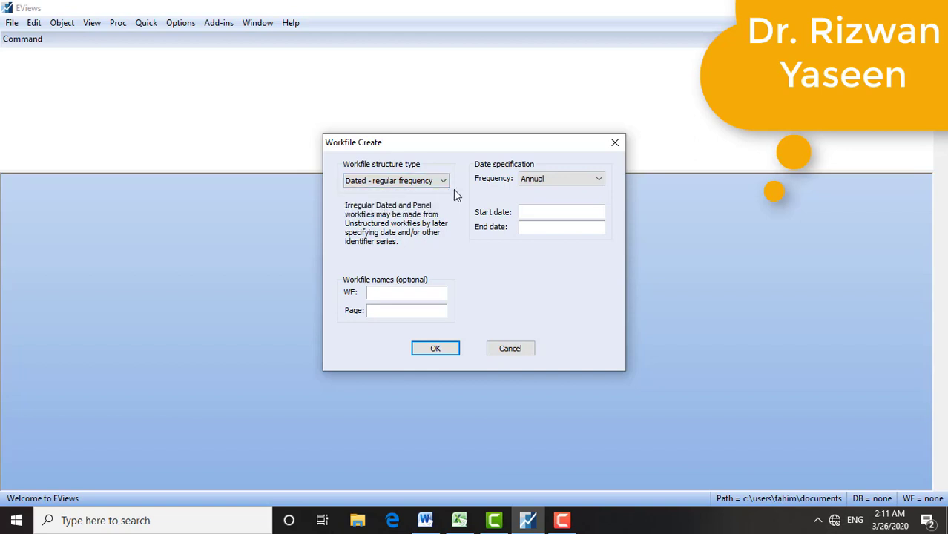
click(563, 176)
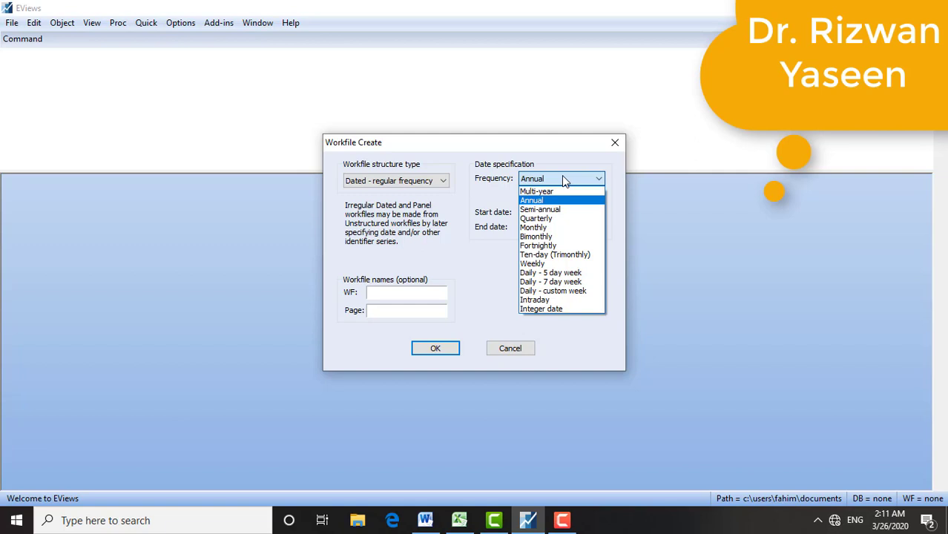
click(567, 200)
click(565, 210)
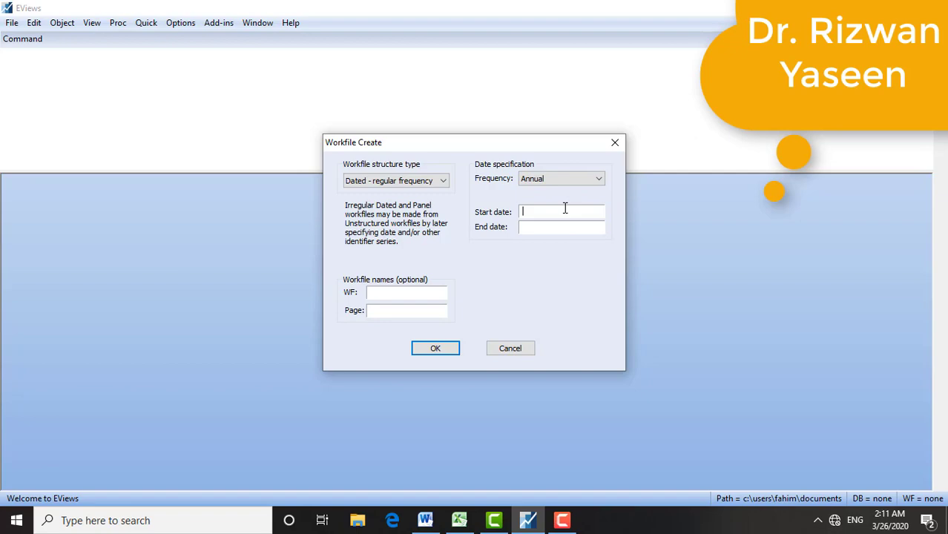
Switch to Excel and check the first and last years of the timeseries data sheet, then return to EViews.
click(459, 520)
drag(940, 236, 943, 378)
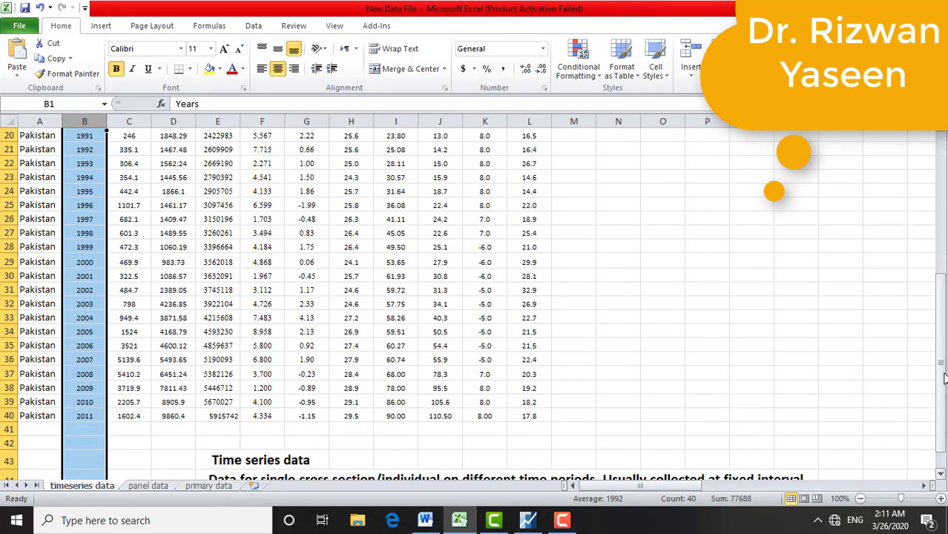
click(464, 521)
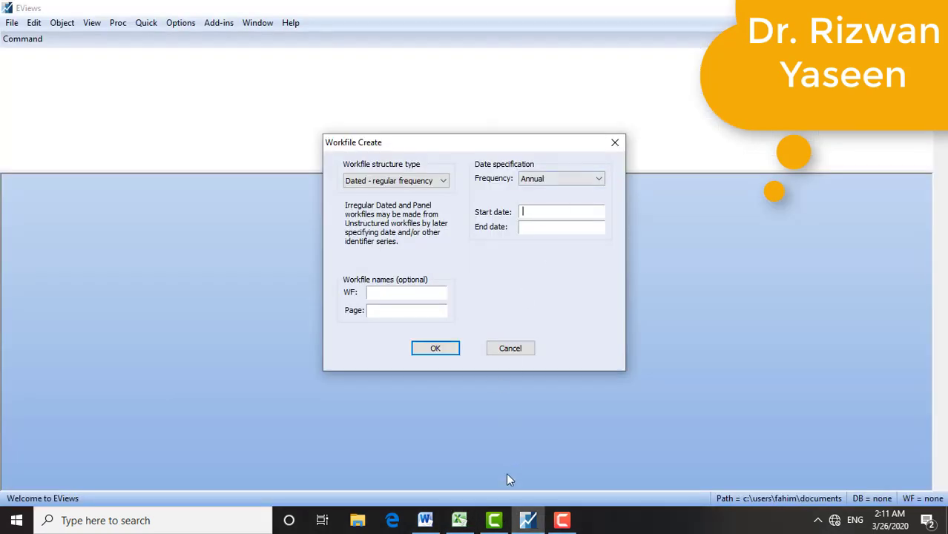
click(466, 522)
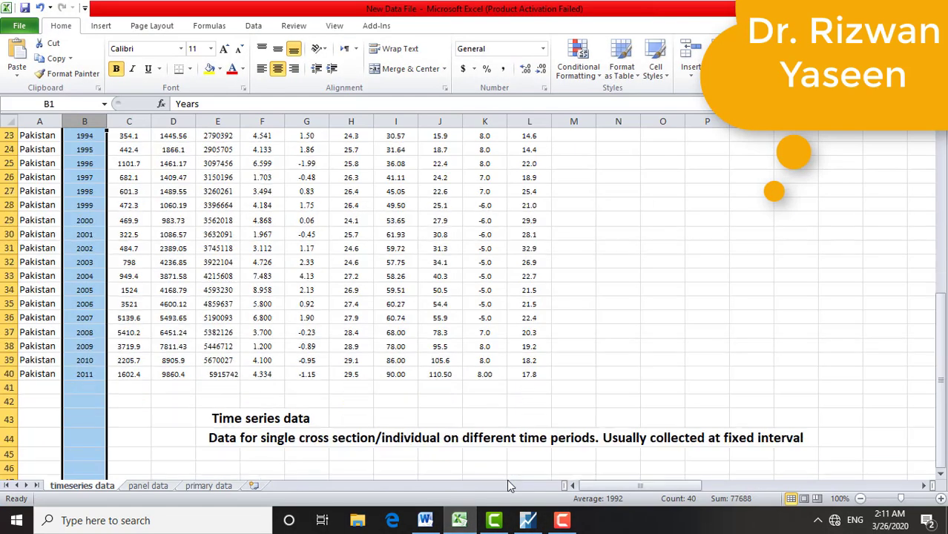
scroll(587, 460, down, 2)
scroll(663, 438, right, 1)
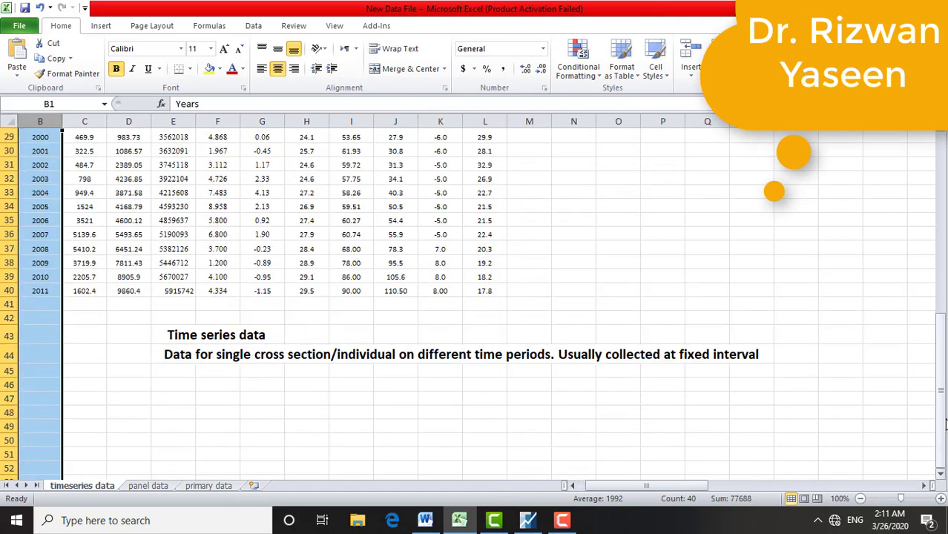
drag(944, 424, 941, 276)
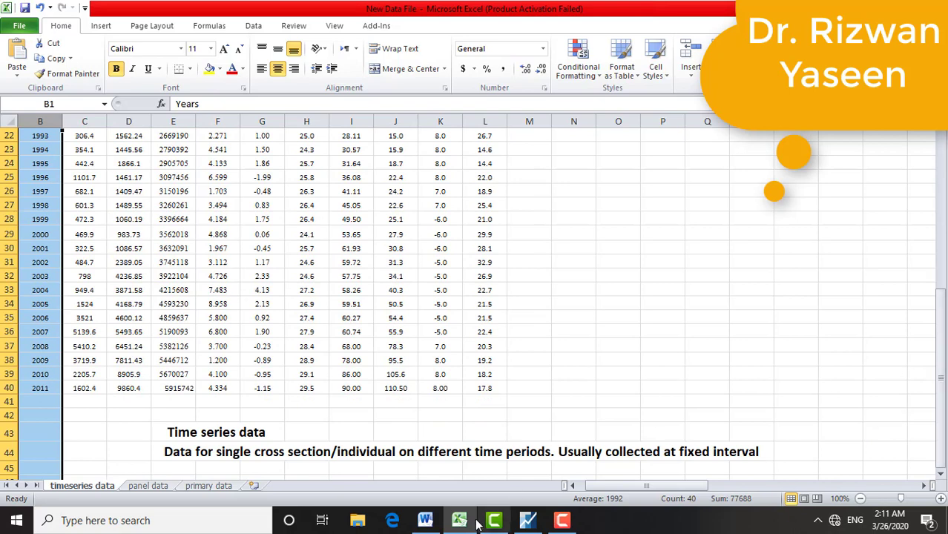
mouse_move(461, 523)
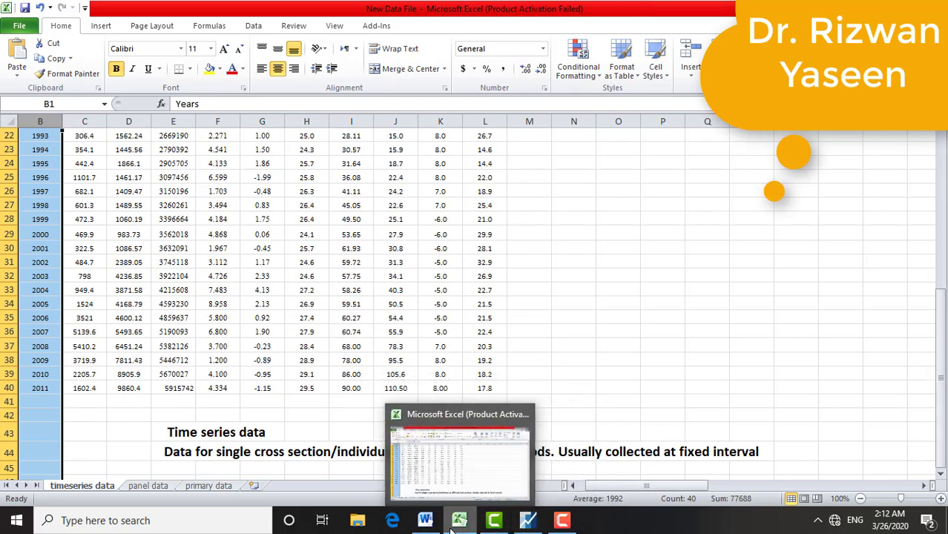
click(540, 522)
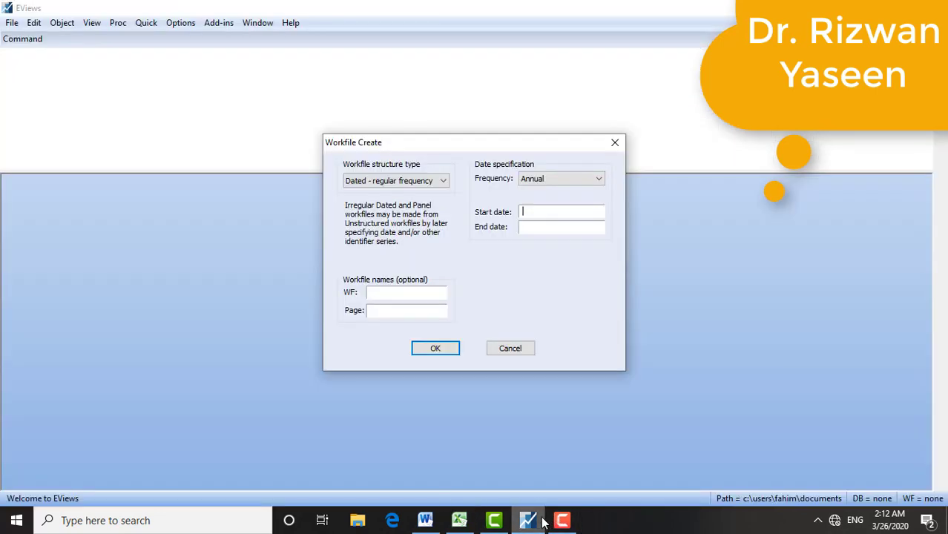
Set the workfile's start date to 1973 and its end date to 2011.
click(549, 212)
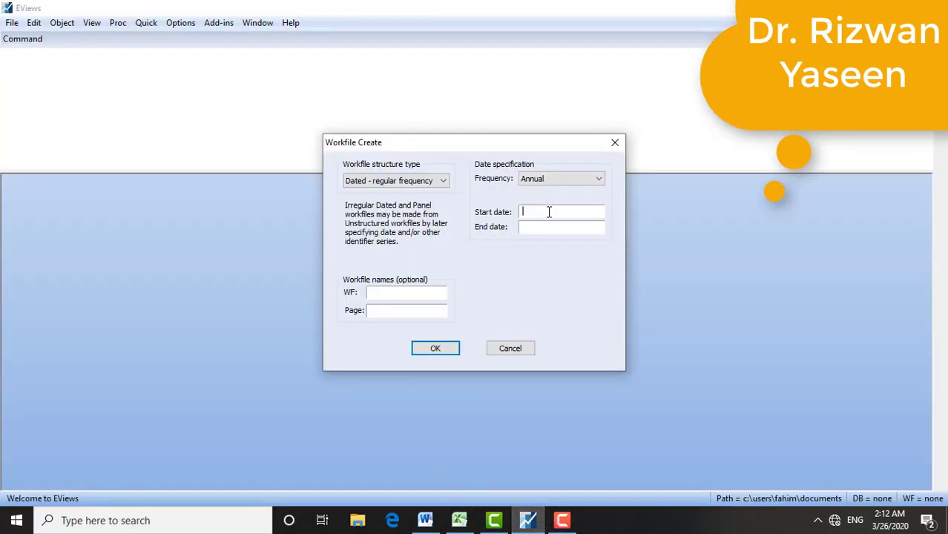
text(1973)
click(568, 229)
text(2011)
Create the workfile under the presenter's first name and decline the licence update.
click(412, 291)
text(rizwan)
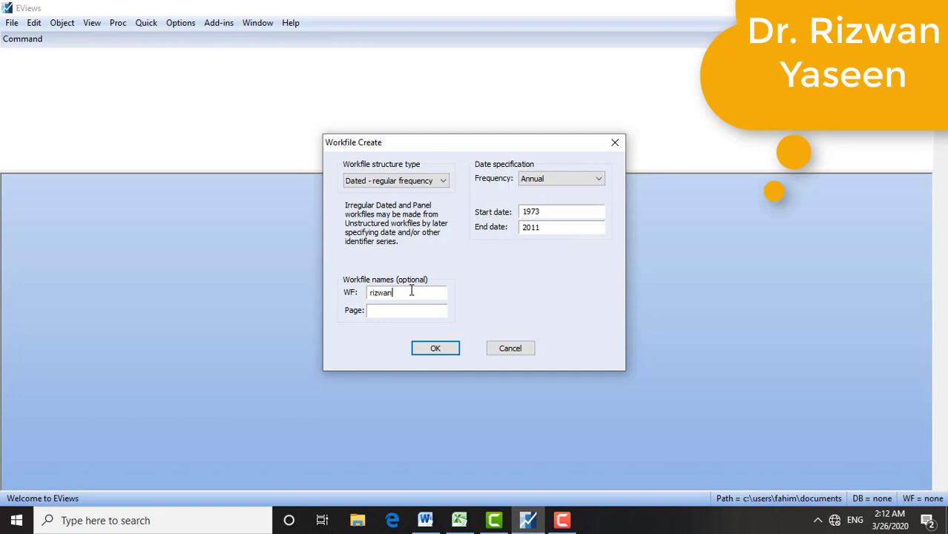
click(417, 350)
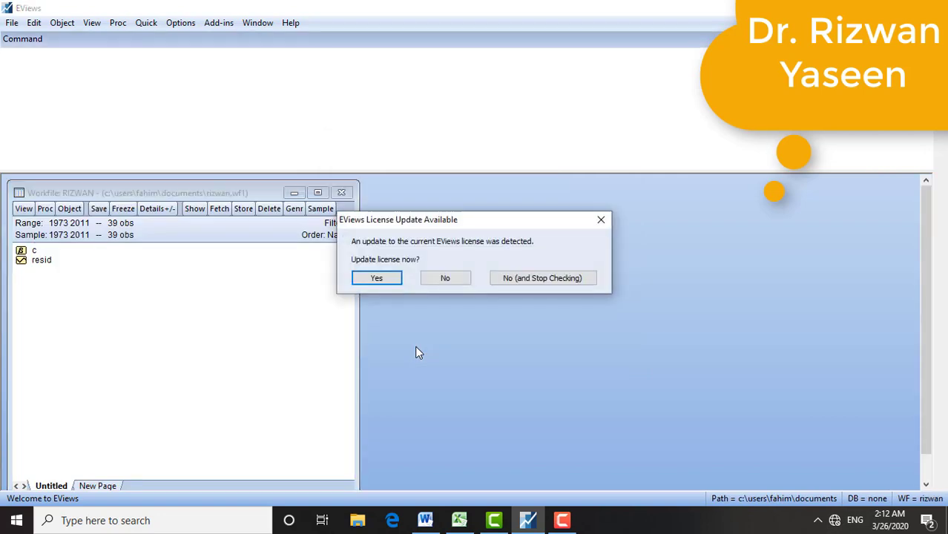
click(445, 279)
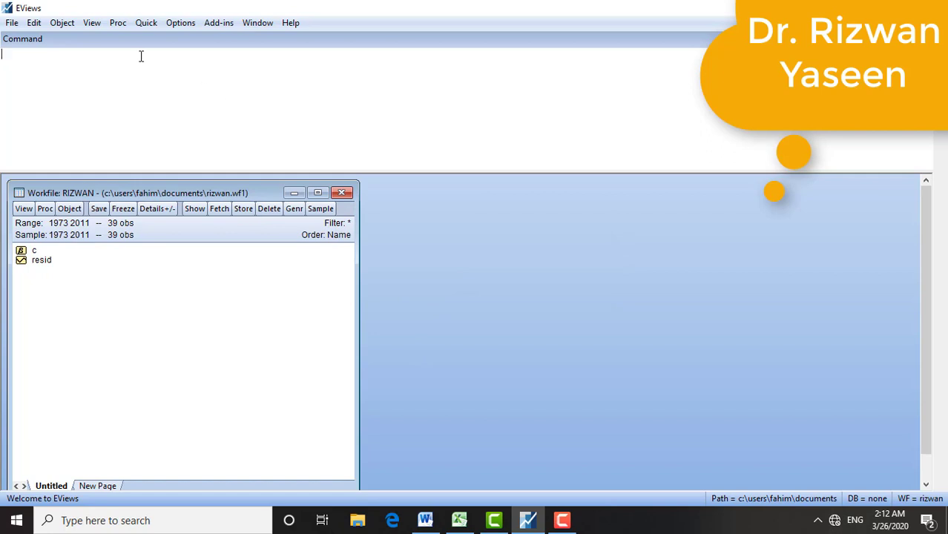
Open an empty group for editing series and maximize its window.
click(141, 24)
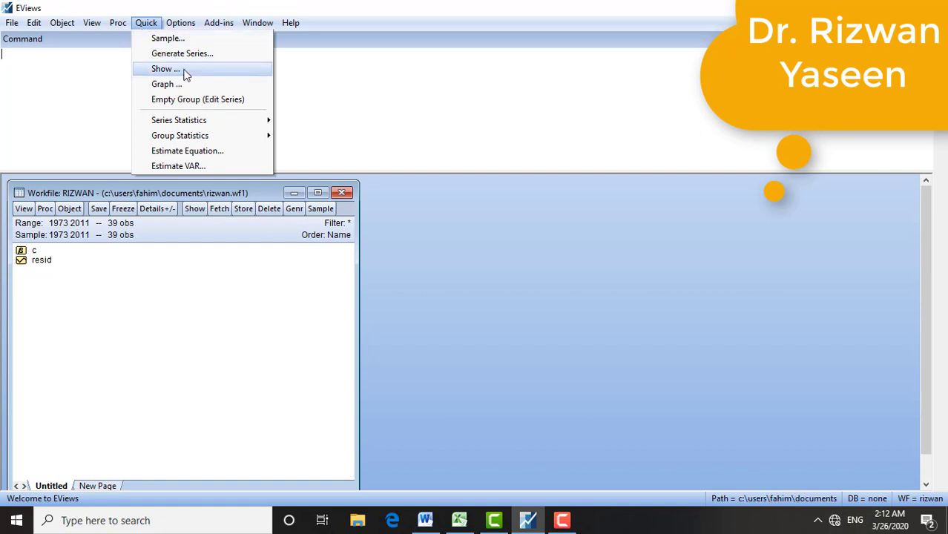
click(232, 100)
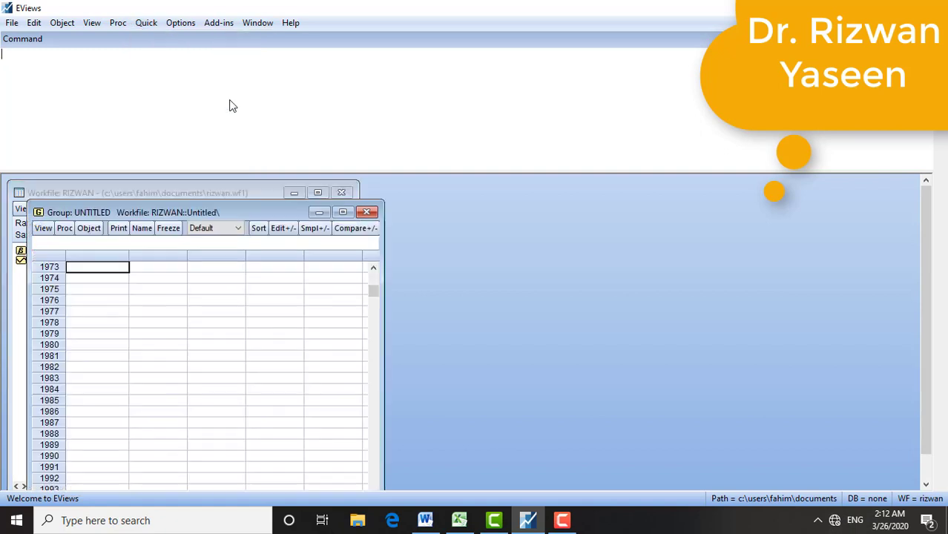
click(343, 212)
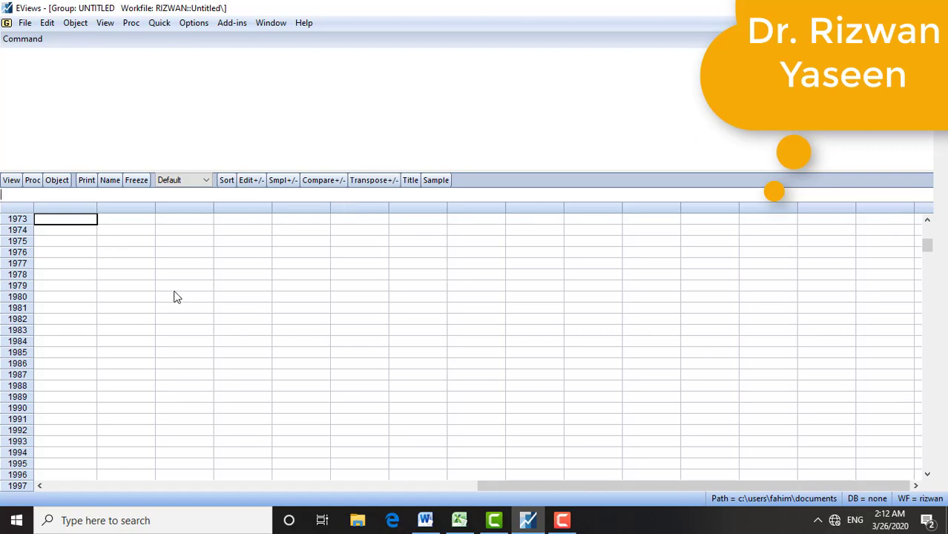
drag(48, 242, 340, 295)
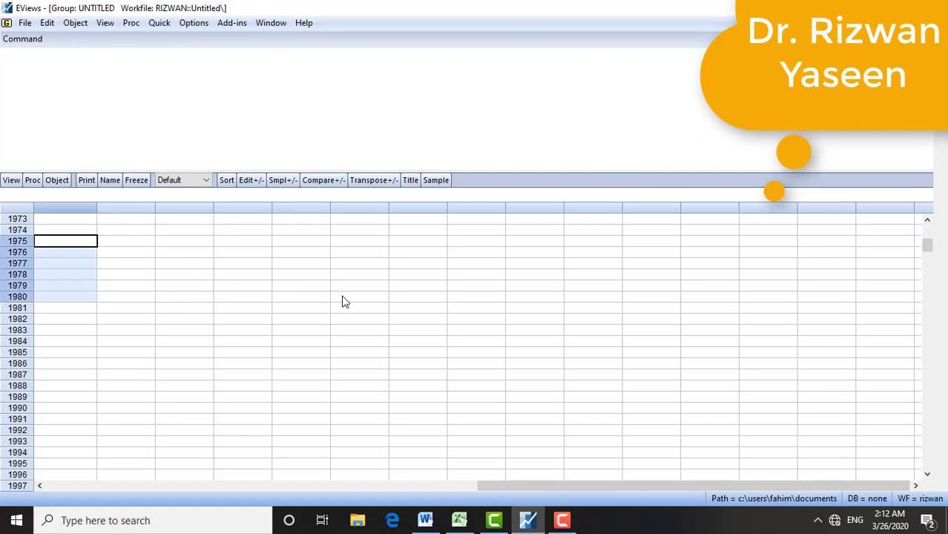
click(83, 243)
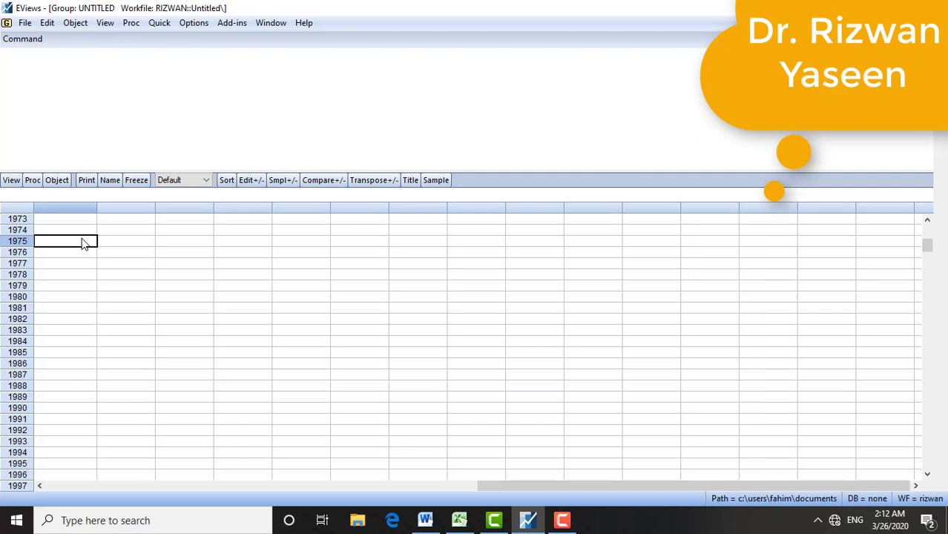
key(Up)
key(Up)
key(Up)
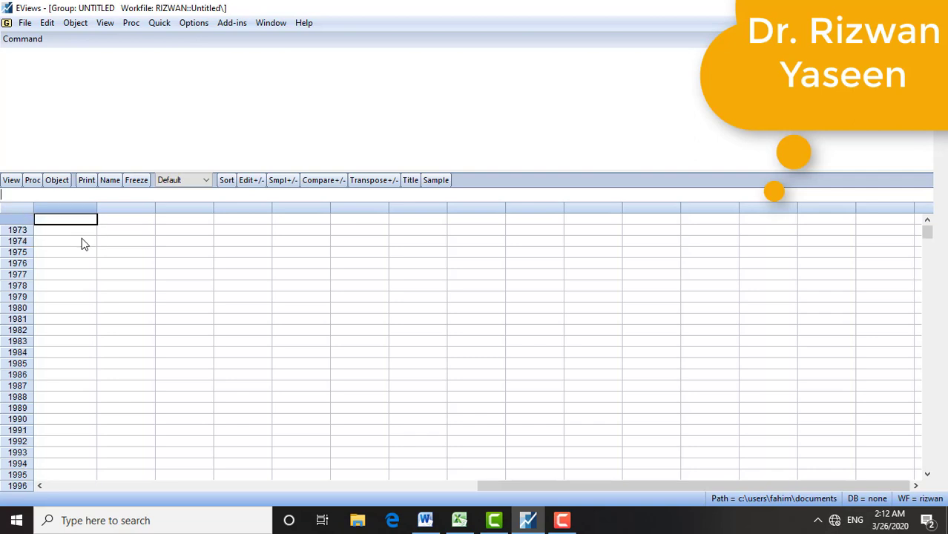
text(@year)
key(Return)
key(Right)
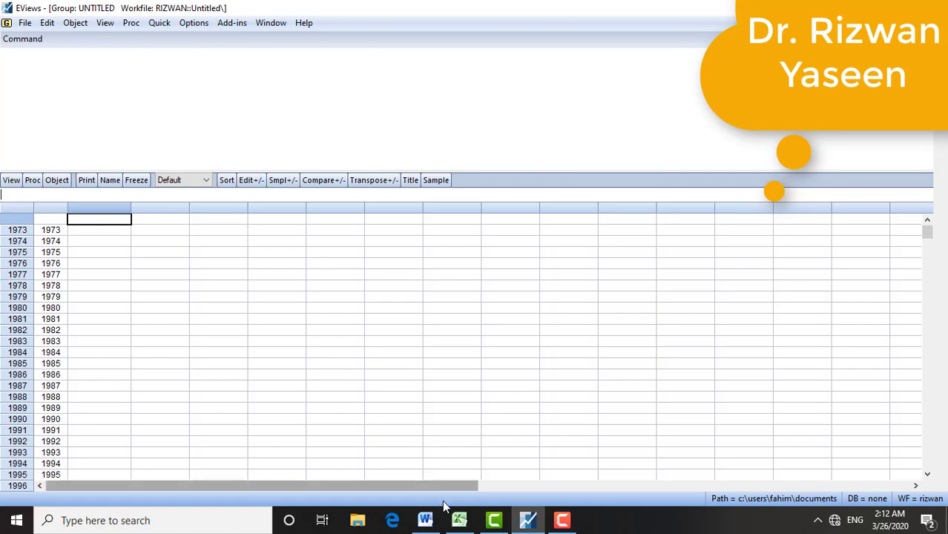
Switch to Excel and copy the FDI, REMT and GDP columns with their headers, from C1 to E40 of the timeseries data sheet.
click(460, 520)
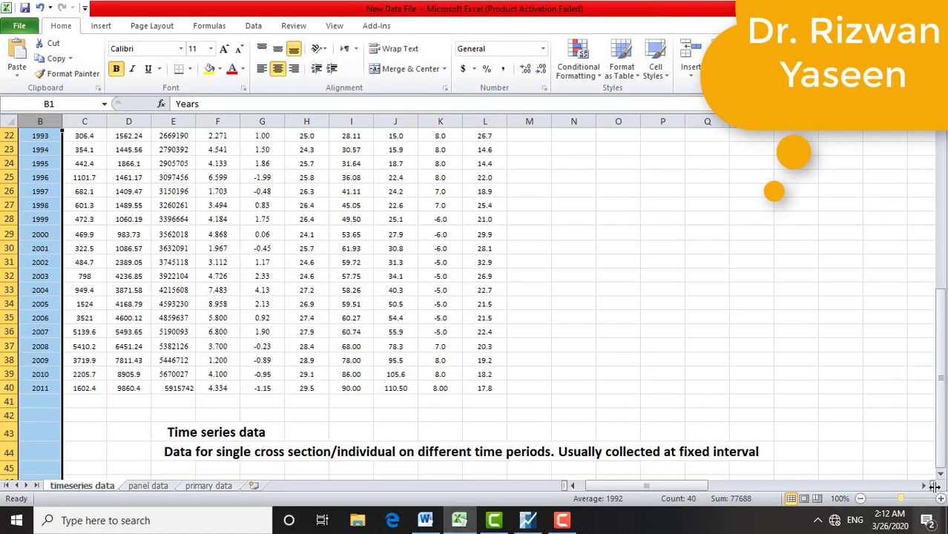
drag(942, 448, 943, 213)
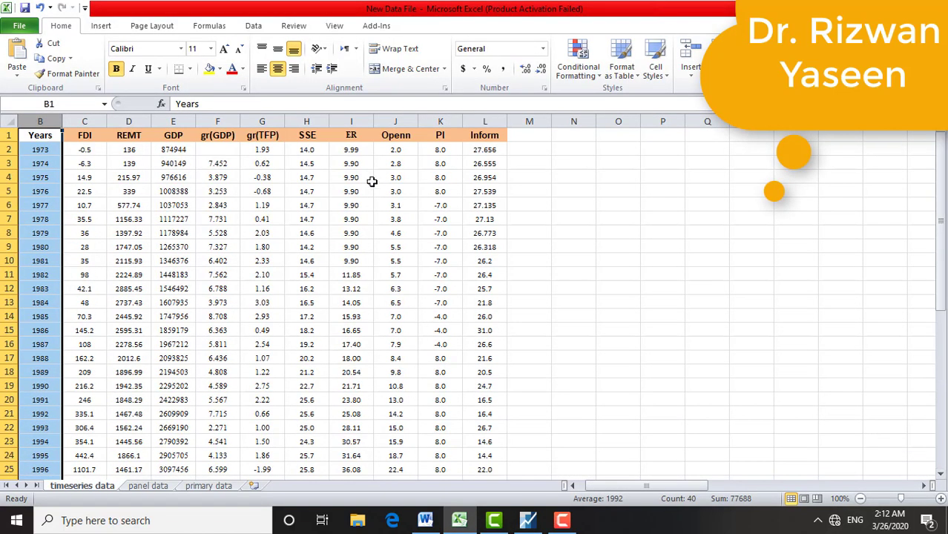
click(84, 135)
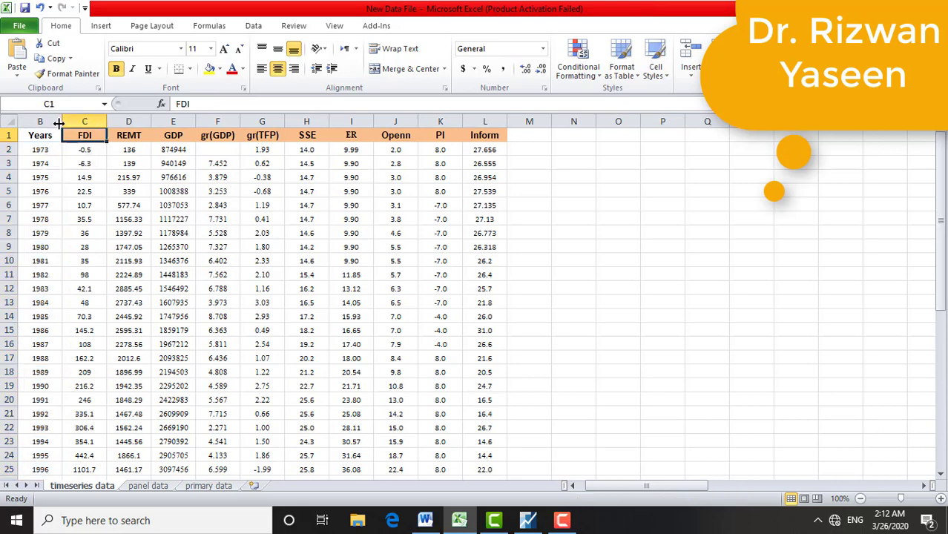
drag(84, 136, 182, 444)
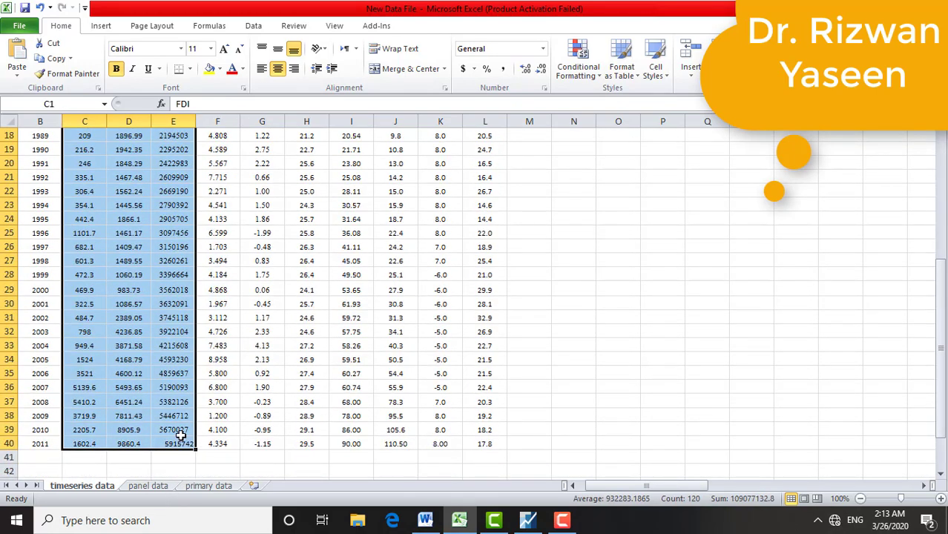
right_click(181, 436)
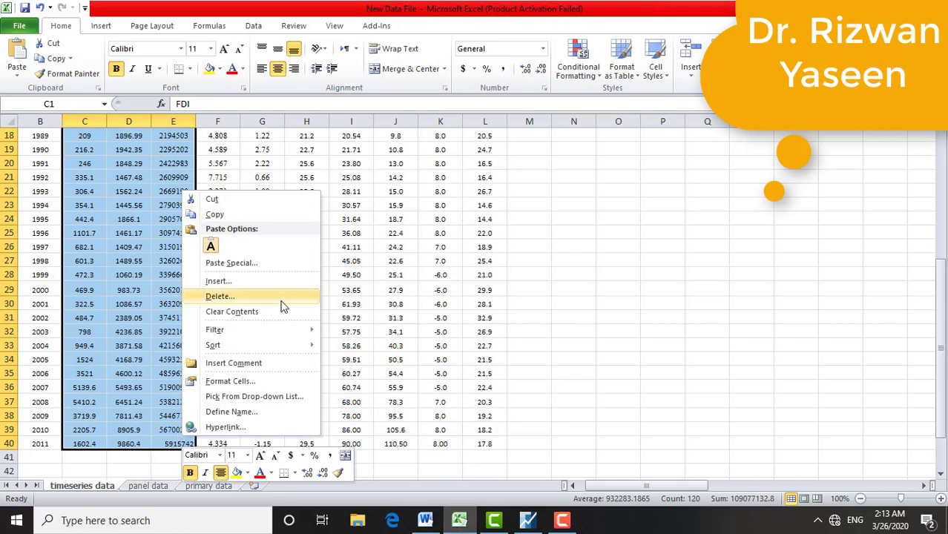
click(214, 214)
scroll(222, 223, up, 6)
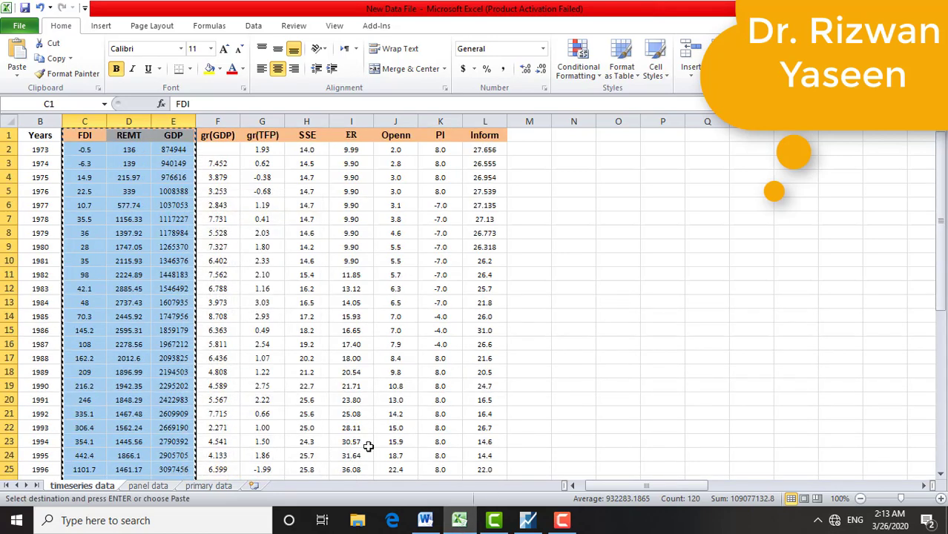
Switch back to EViews and paste the copied series with their headers into the group beside the year column.
click(528, 520)
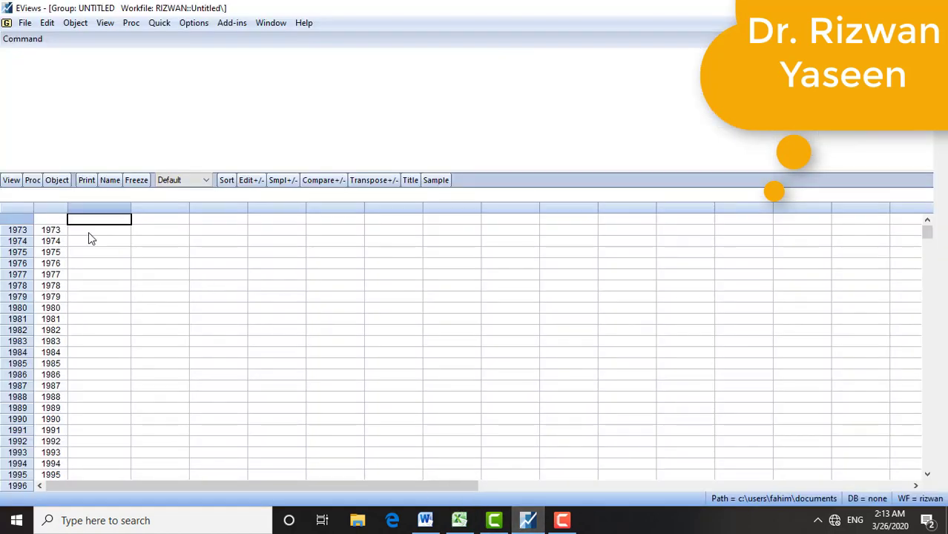
key(ctrl+v)
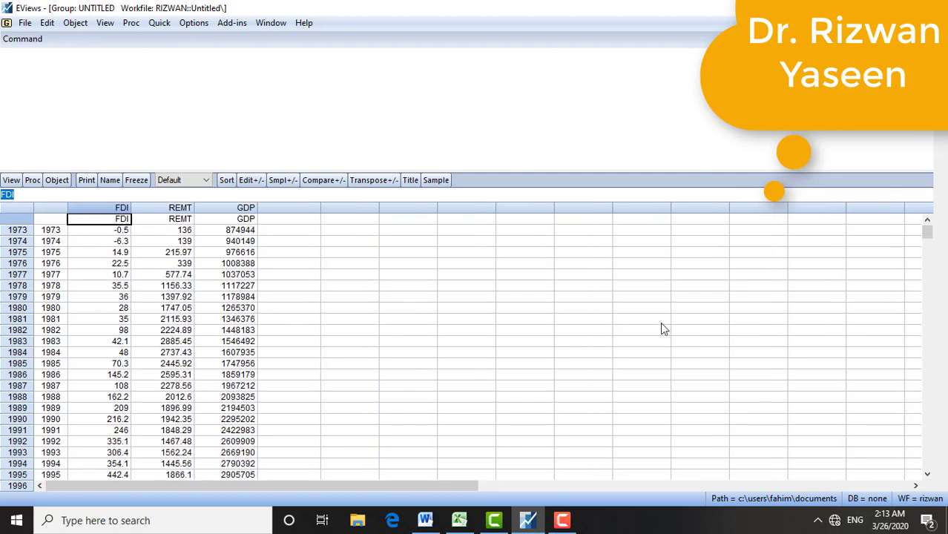
mouse_move(928, 233)
mouse_down()
mouse_move(926, 311)
mouse_move(925, 241)
mouse_up()
click(166, 26)
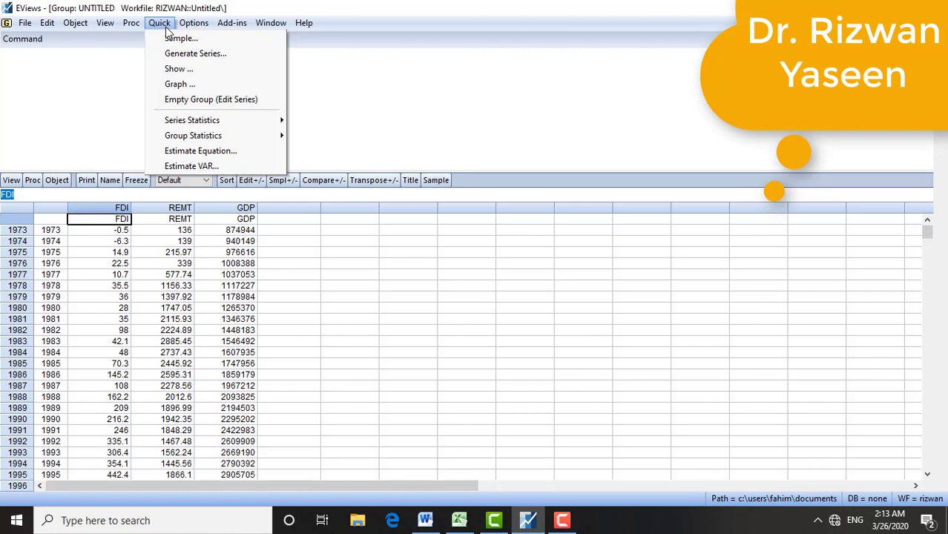
key(Right)
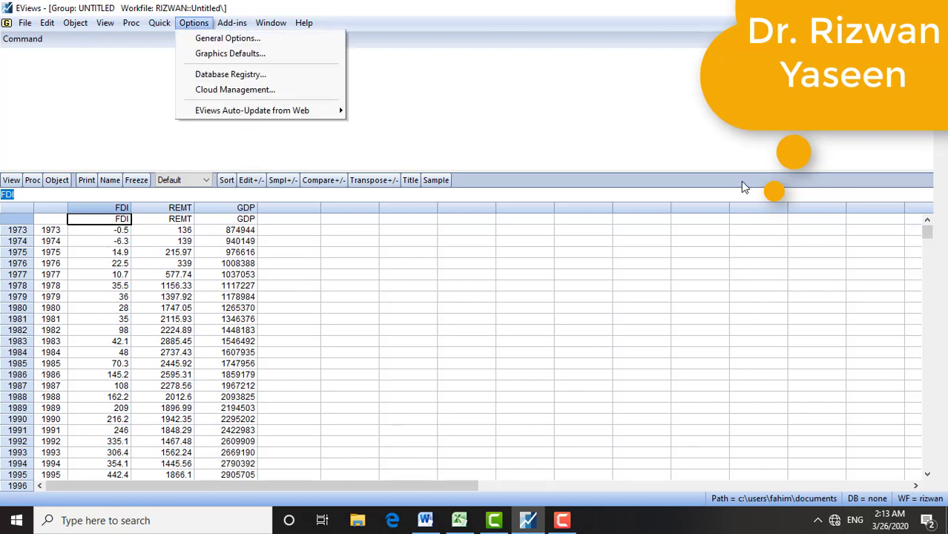
click(742, 182)
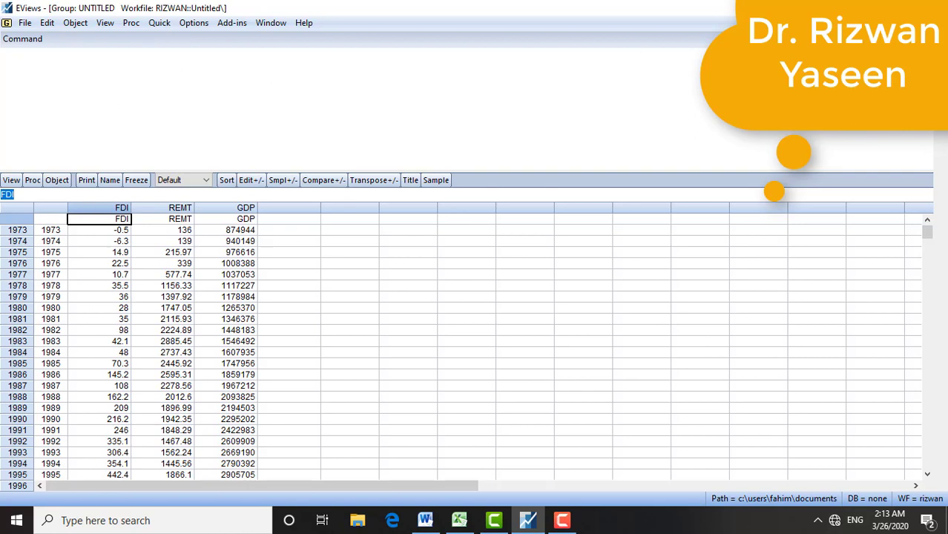
Discard the untitled FDI, REMT and GDP group window and start a new workfile with the Unstructured / Undated structure type.
click(940, 22)
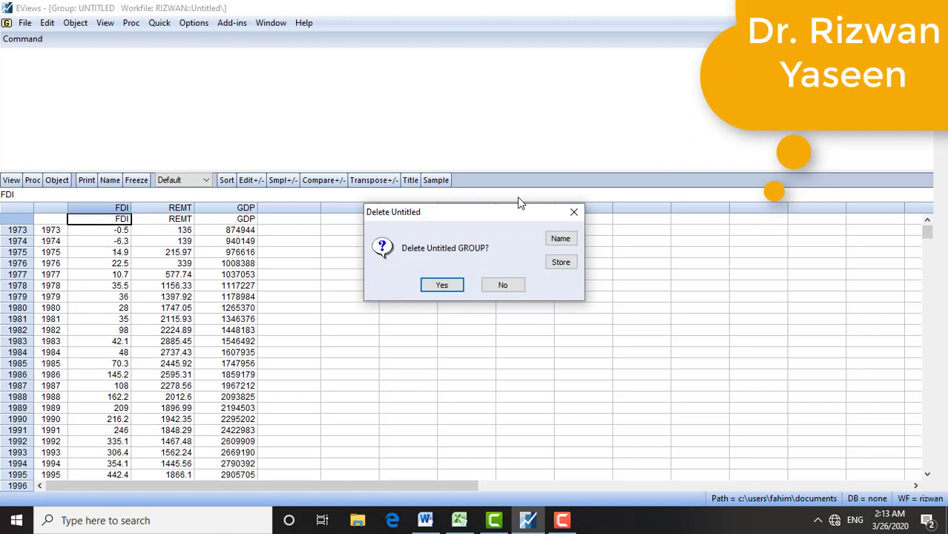
click(440, 284)
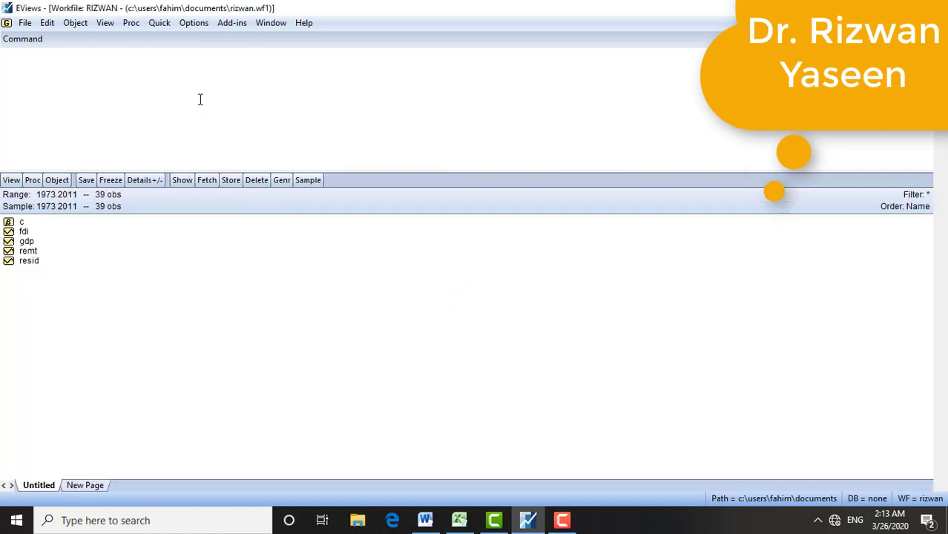
click(24, 23)
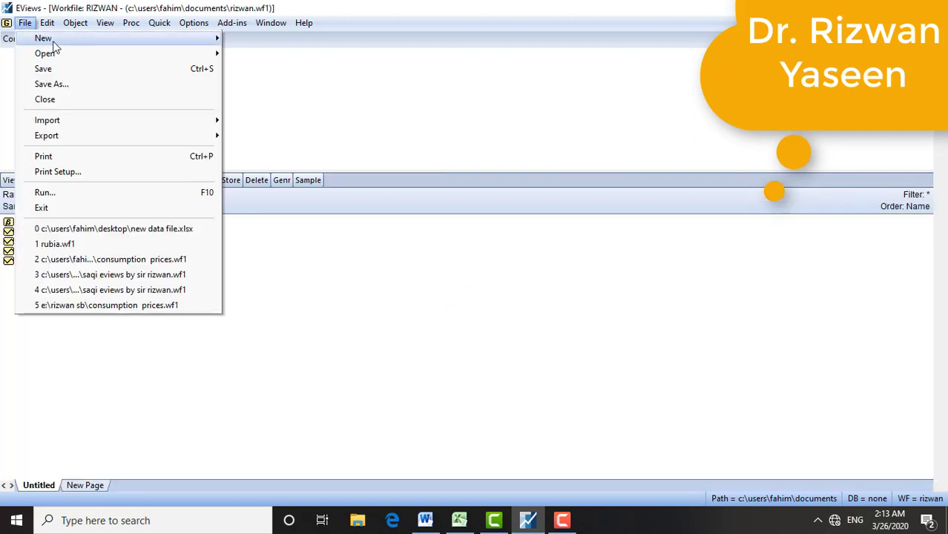
mouse_move(54, 40)
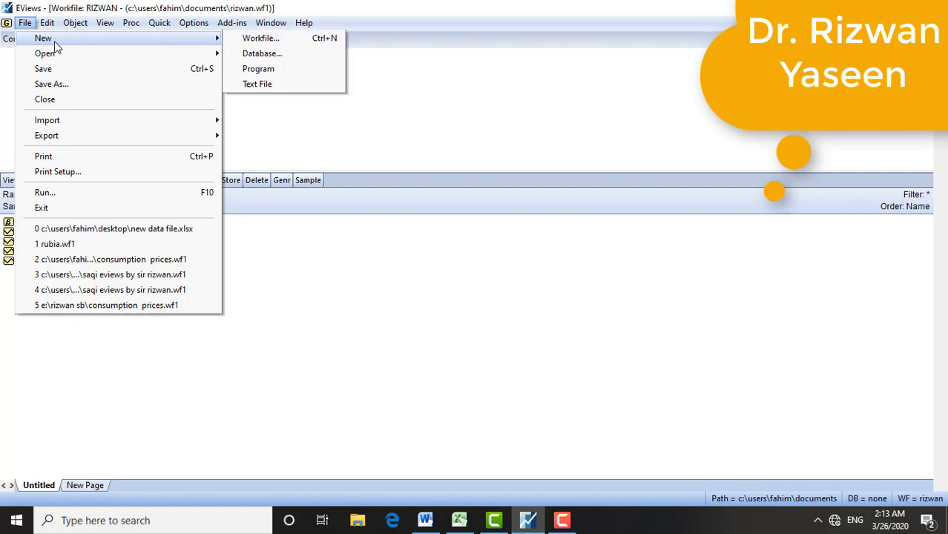
click(235, 41)
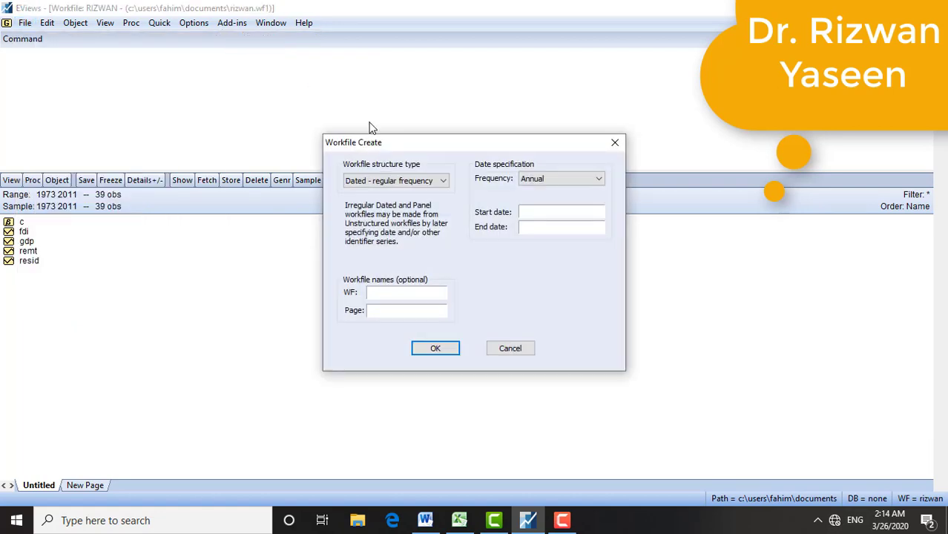
click(428, 182)
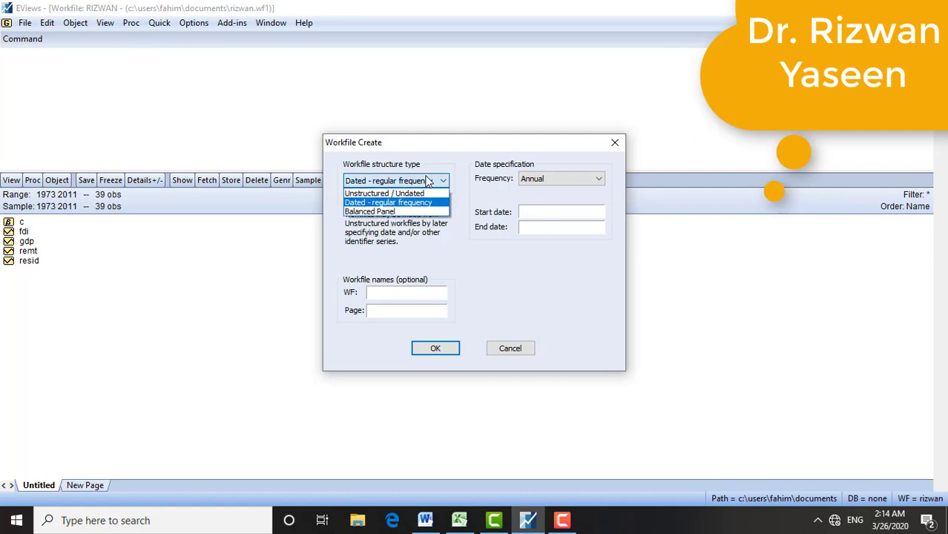
click(428, 194)
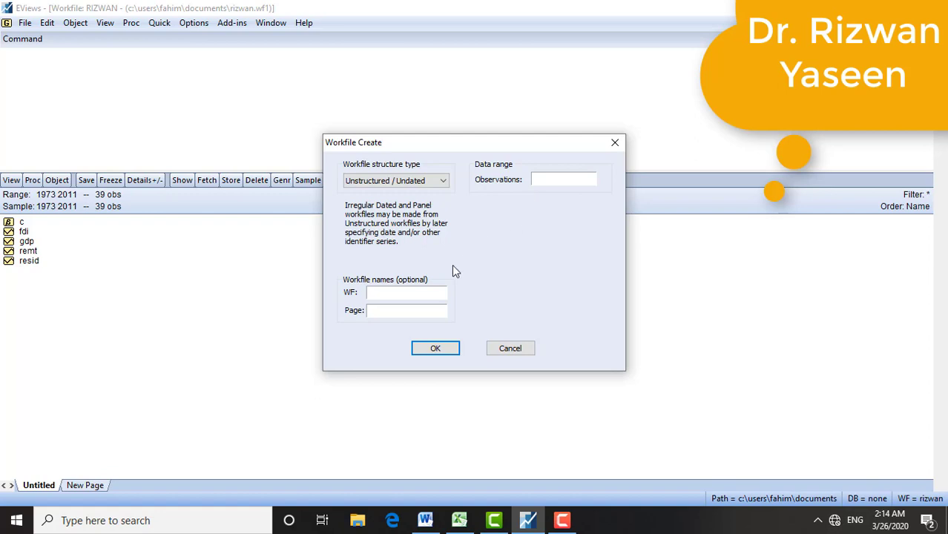
Switch to Excel and select rows 2 to 251 of the primary data sheet to determine the number of observations.
click(461, 521)
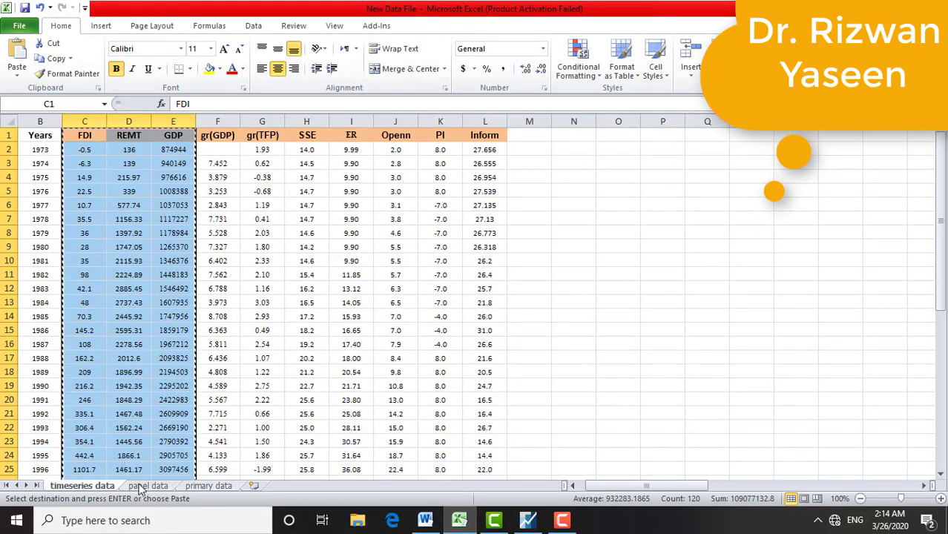
click(207, 486)
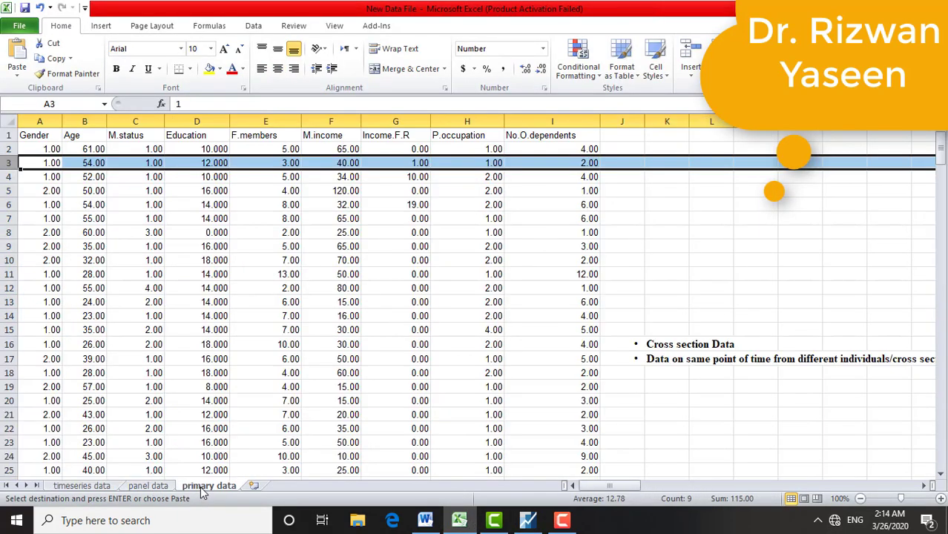
click(526, 522)
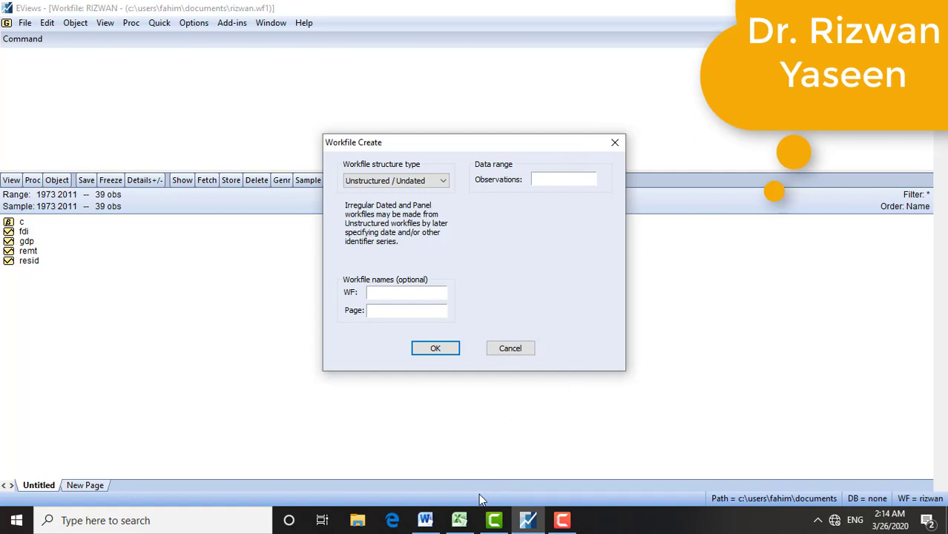
click(459, 520)
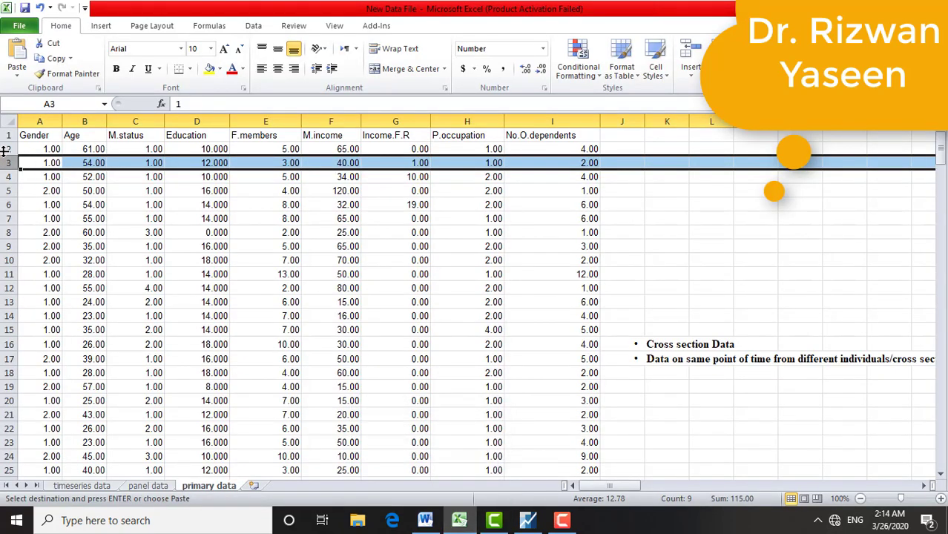
drag(9, 162, 6, 524)
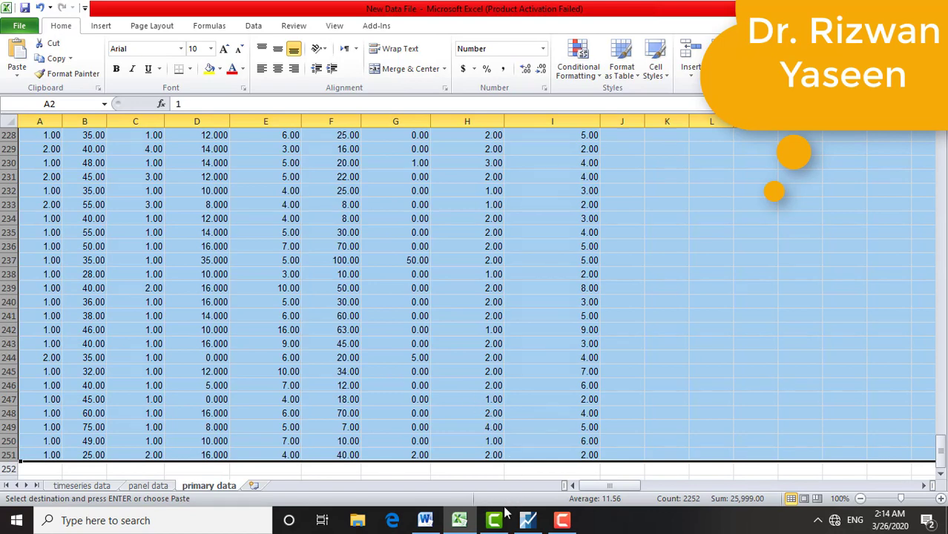
Switch back to EViews and create the undated workfile with 250 observations, naming it like the existing workfile with 1 appended.
click(525, 521)
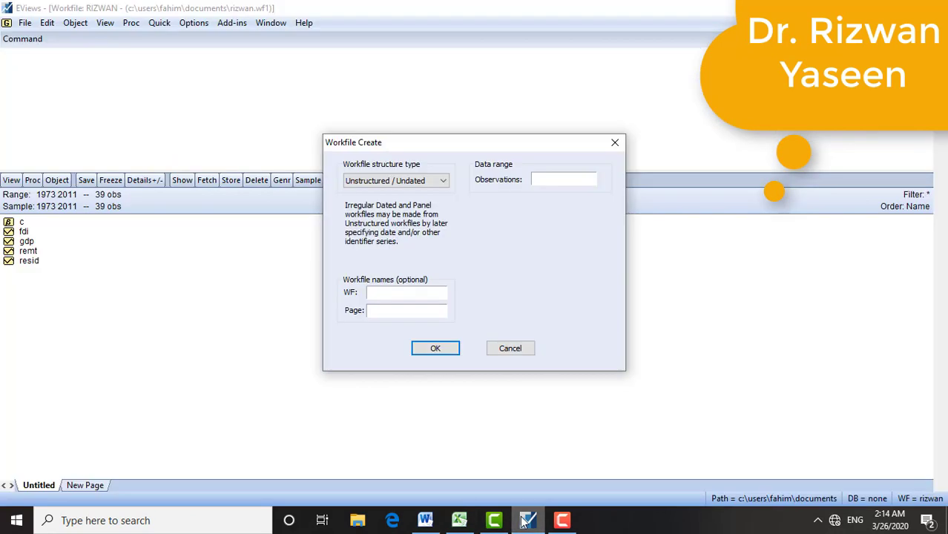
click(543, 179)
text(250)
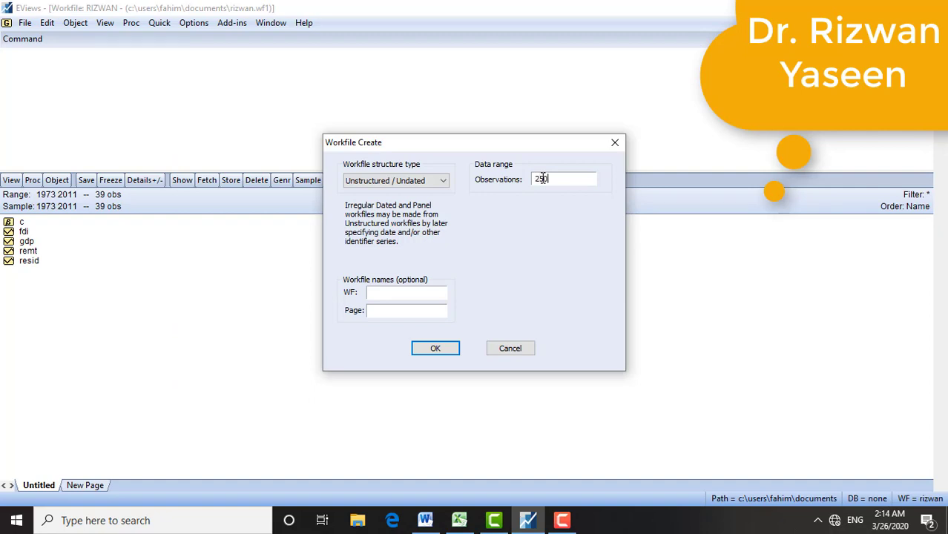
click(419, 292)
text(rizwan1)
click(453, 350)
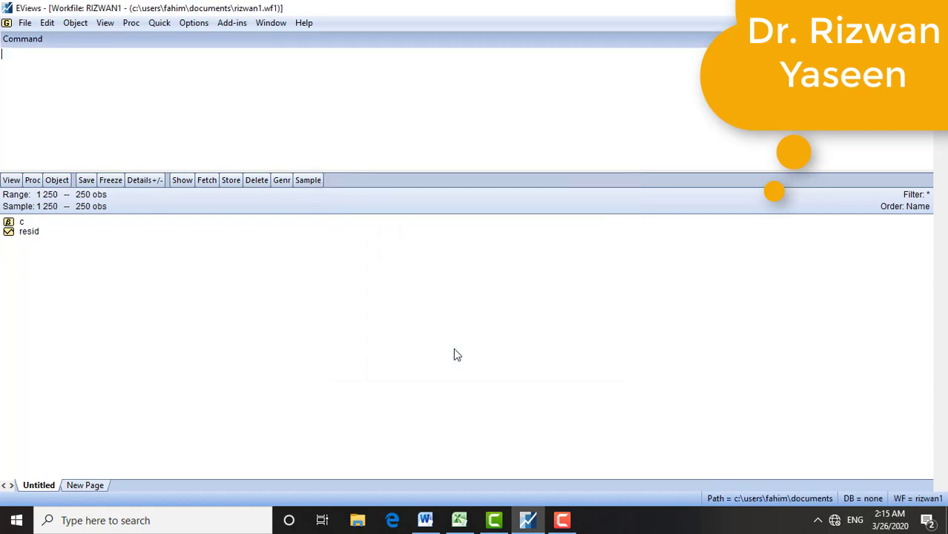
Open an empty group for editing series, confirm the blank header cell above observation 1 and move to the next column's header cell.
click(157, 24)
click(178, 98)
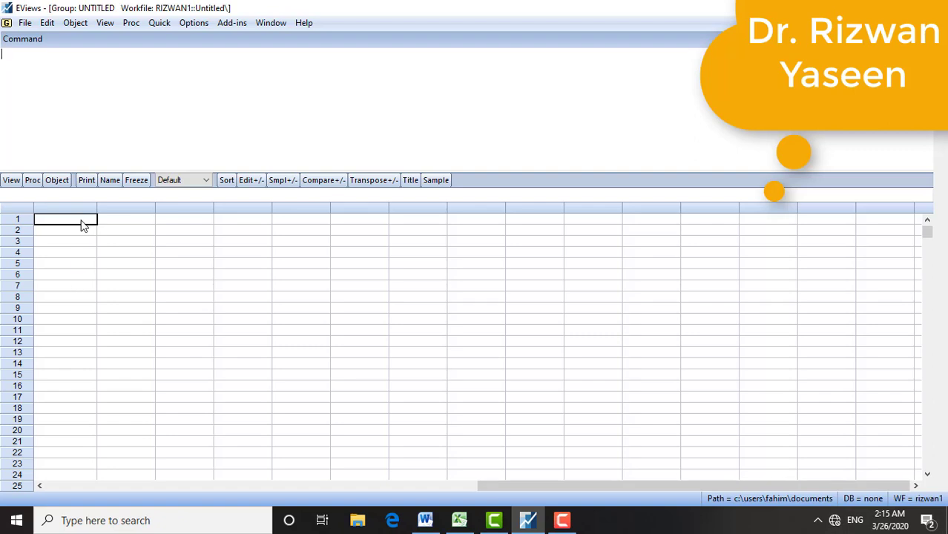
click(87, 234)
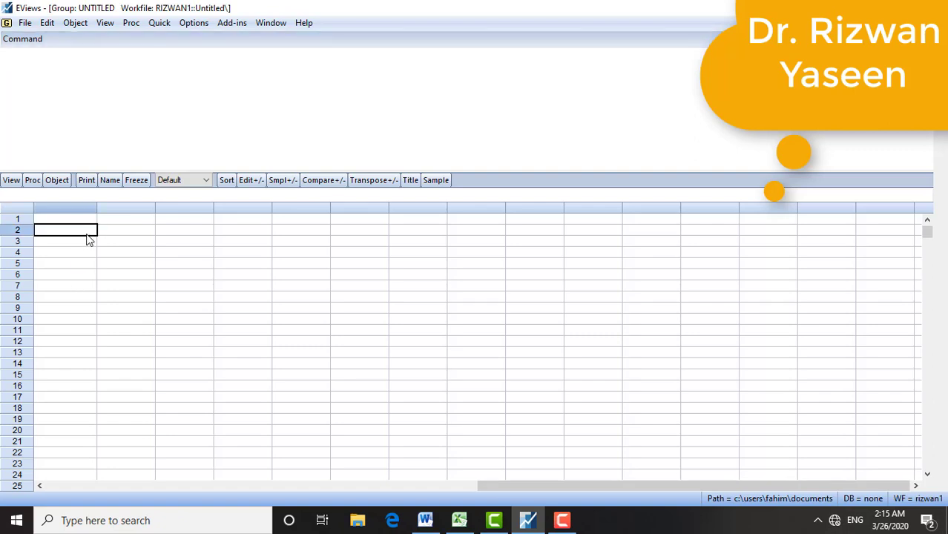
key(Up)
key(Up)
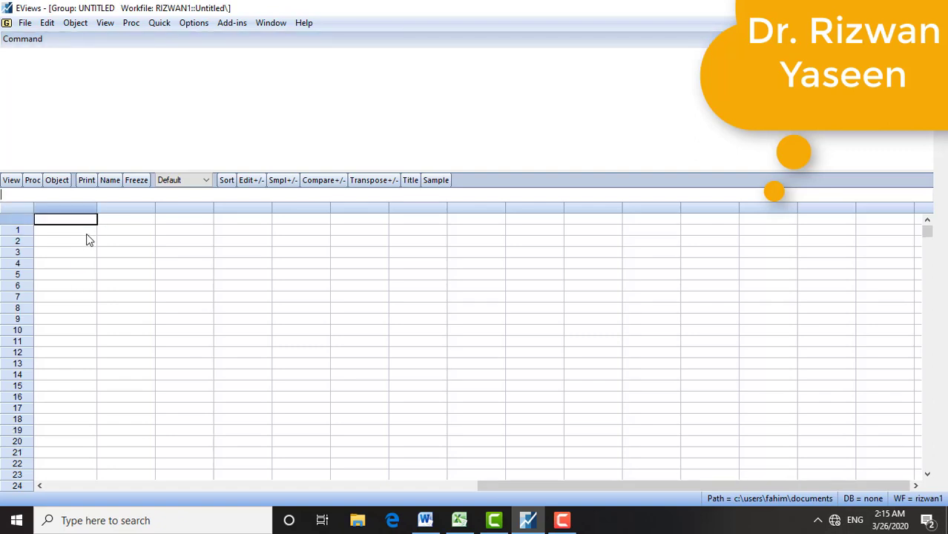
key(Return)
key(Right)
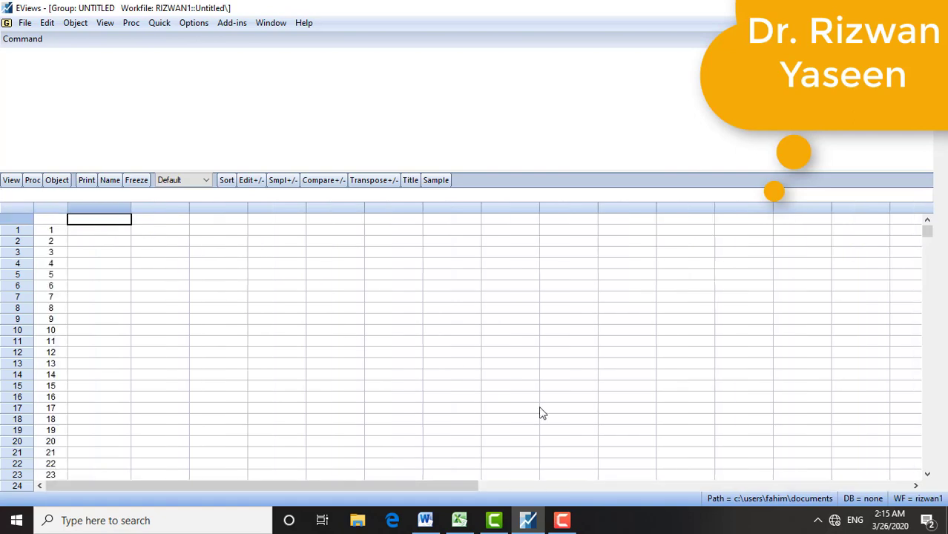
Switch to Excel and copy the Gender to No.O.dependents columns with their headers, from A1 to I251 of the primary data sheet.
click(461, 520)
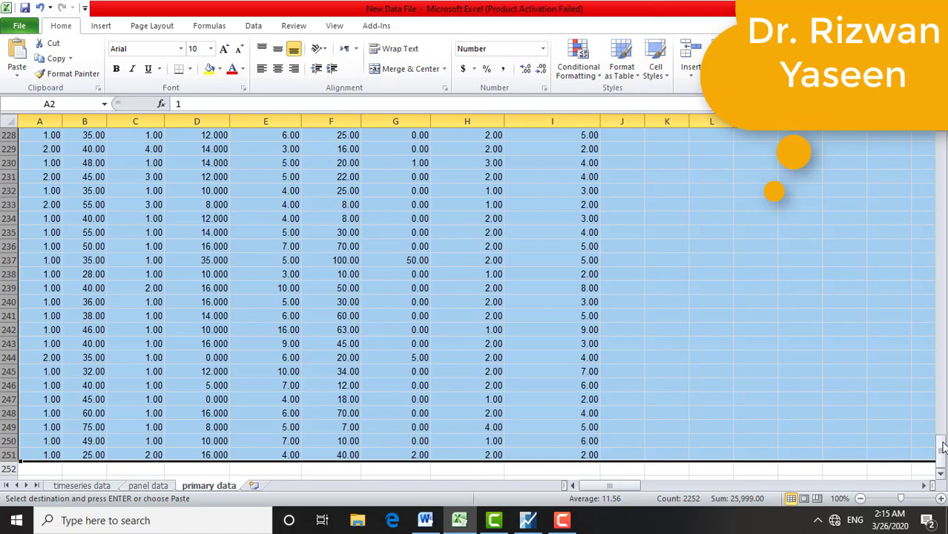
drag(942, 445, 941, 144)
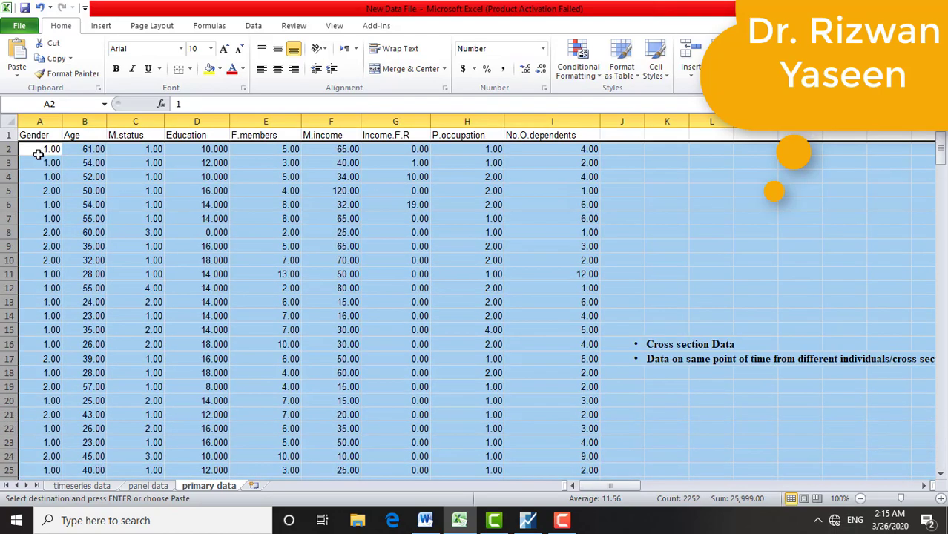
drag(35, 135, 542, 189)
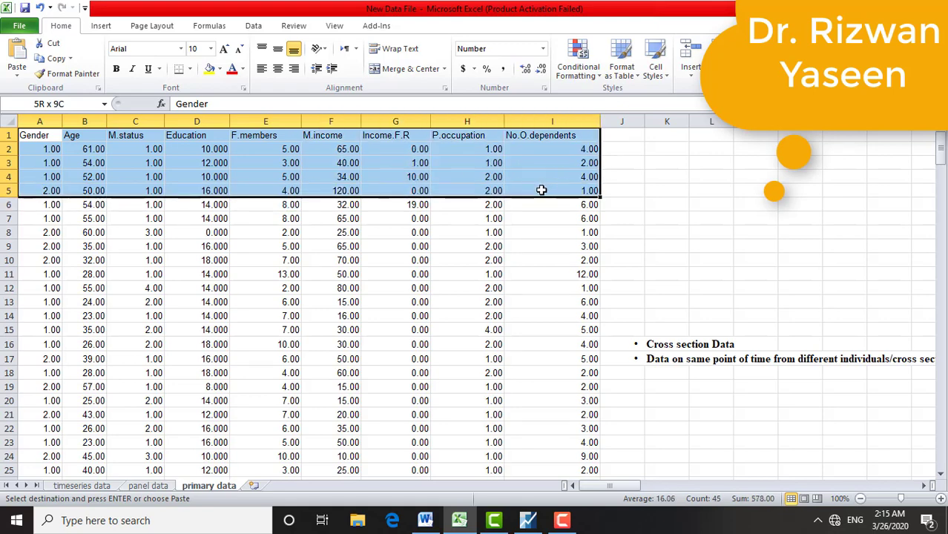
drag(542, 191, 494, 412)
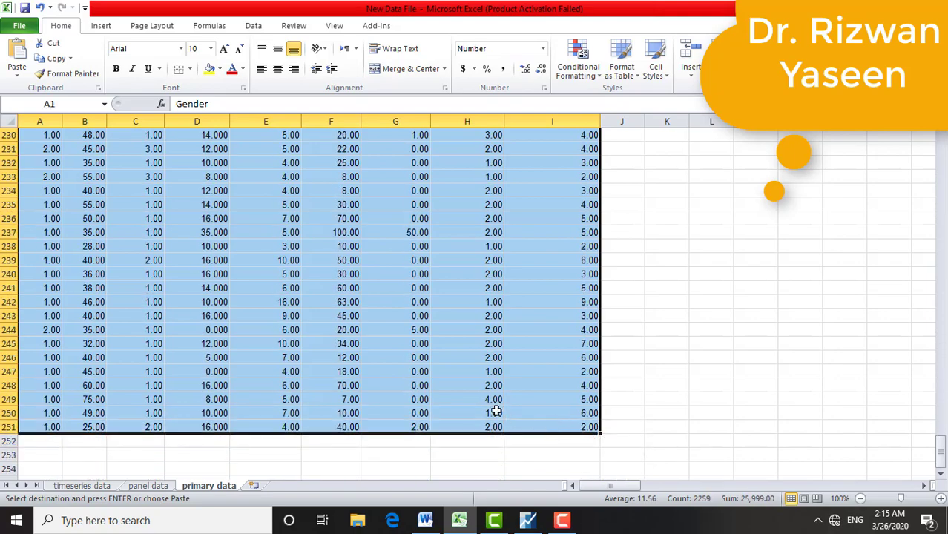
right_click(496, 413)
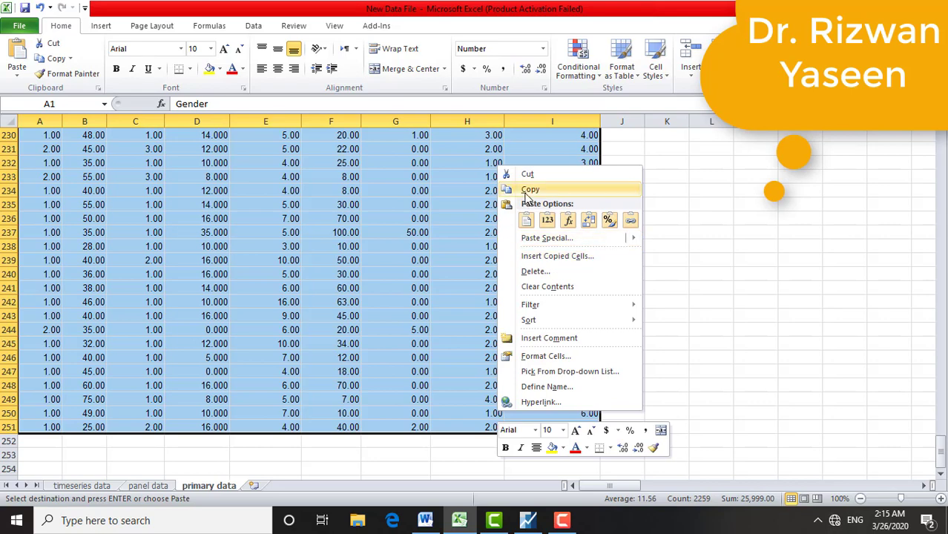
click(530, 190)
scroll(334, 223, up, 20)
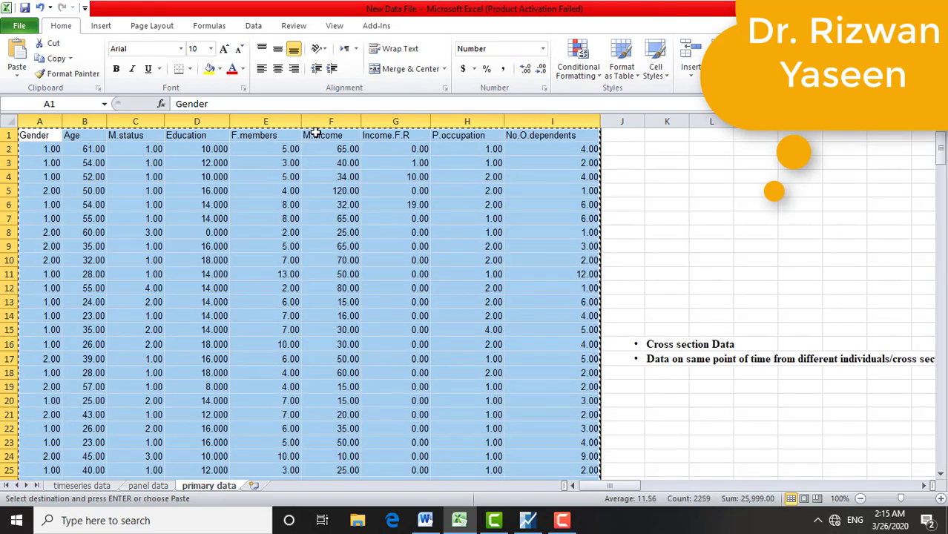
click(236, 135)
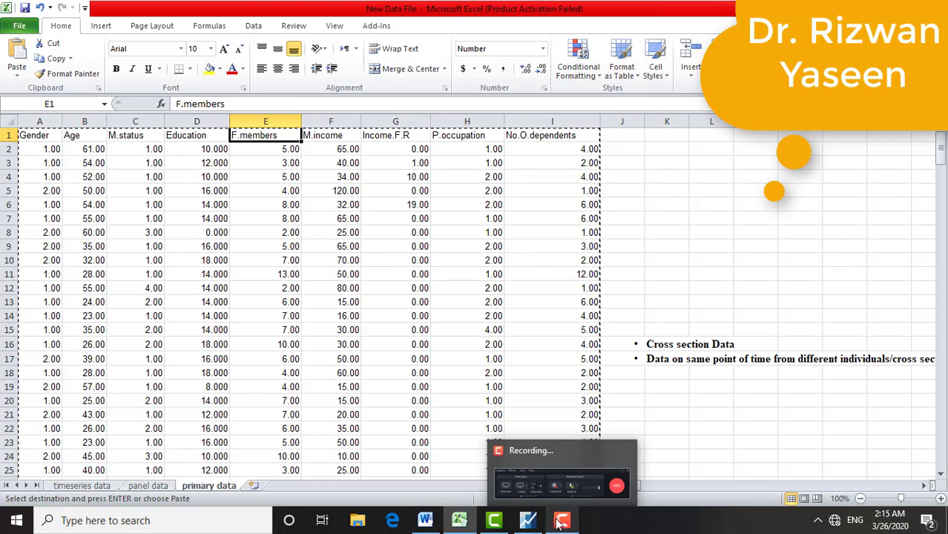
Switch back to EViews and paste the copied survey columns with their headers beside the observation number column.
click(527, 522)
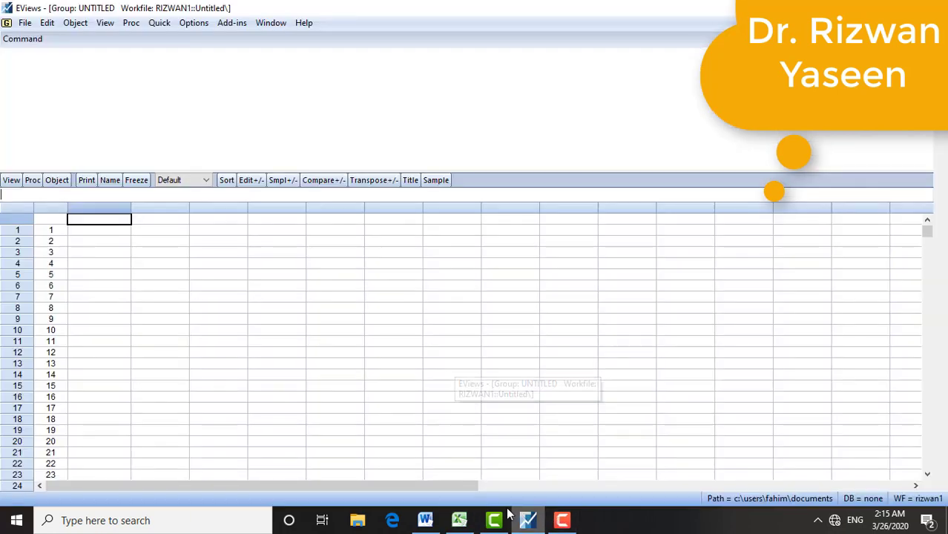
key(ctrl+v)
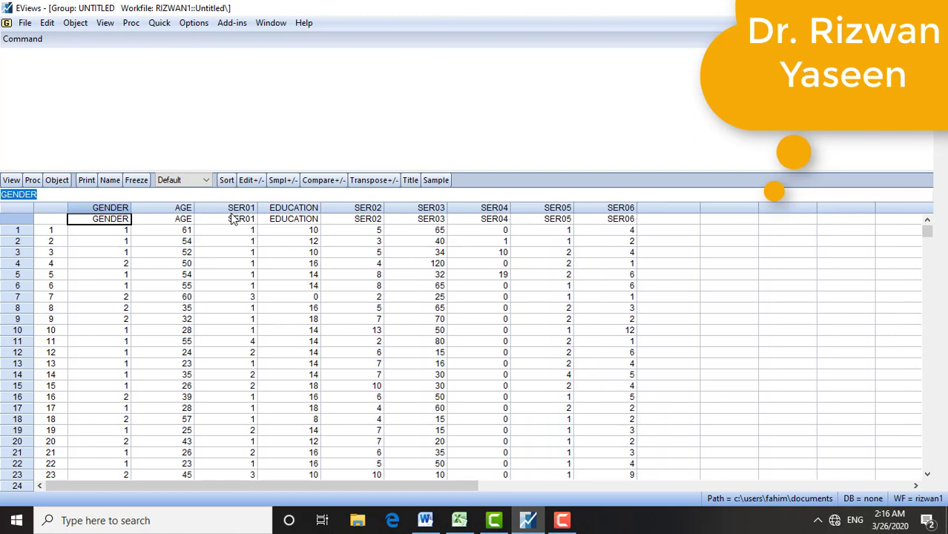
Compare the pasted series names in the group's header row with the column headers of the Excel primary data sheet.
click(181, 225)
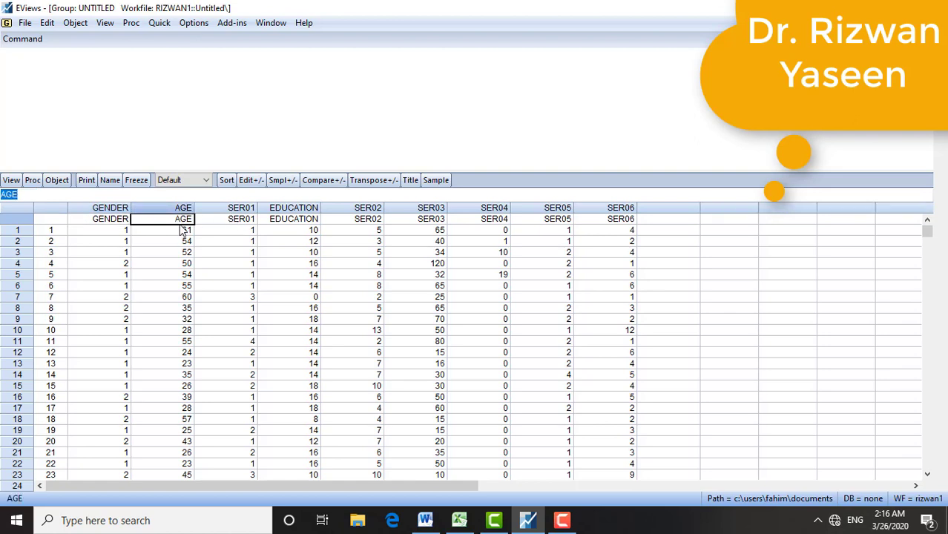
click(109, 224)
click(249, 225)
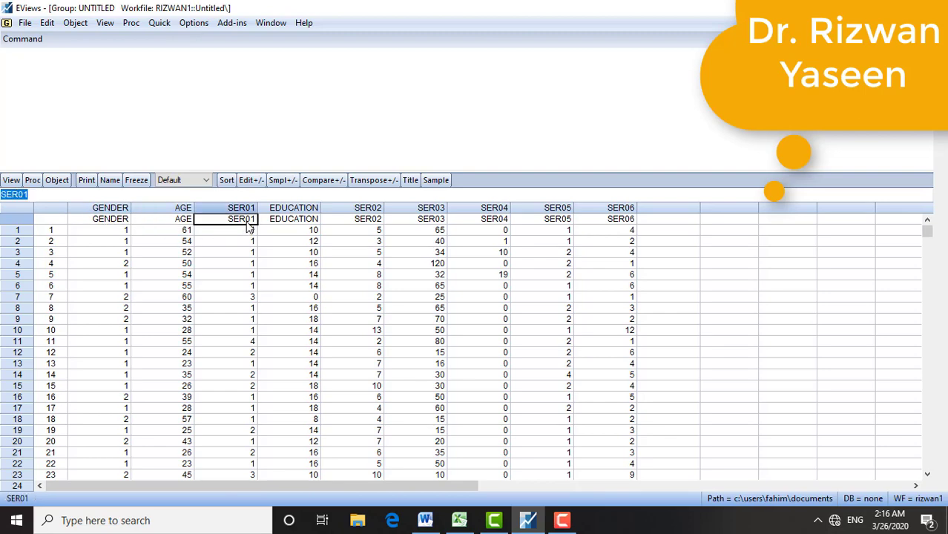
click(460, 521)
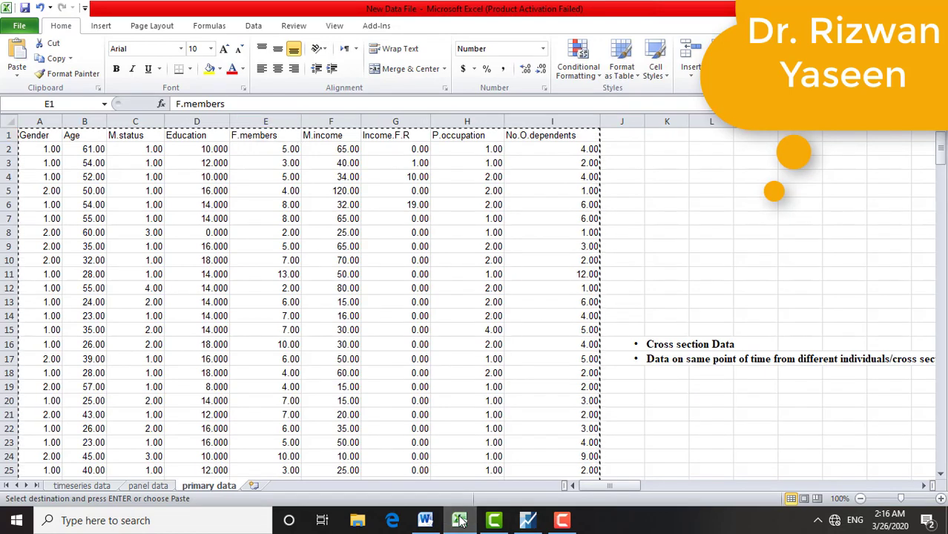
click(460, 521)
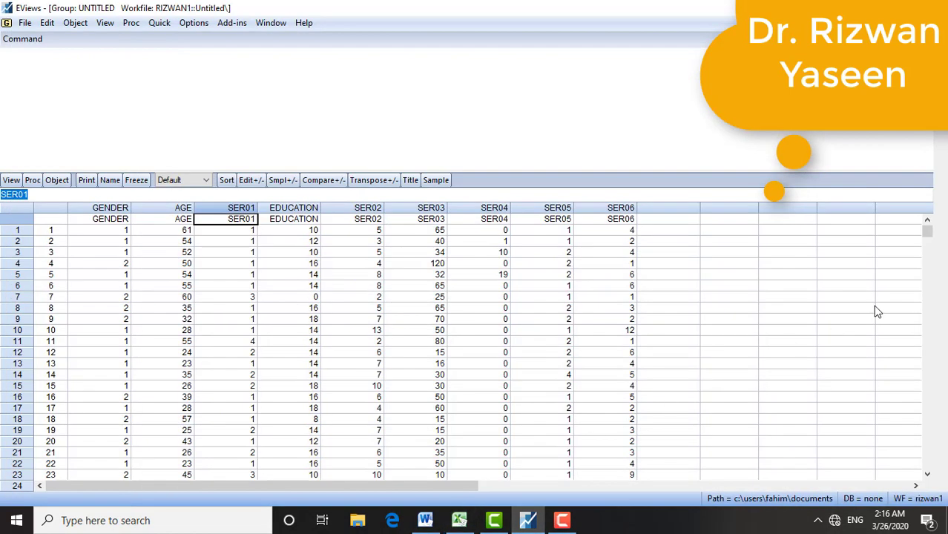
Rename the SER01 series between AGE and EDUCATION as maritalstatus and confirm the rename.
right_click(227, 224)
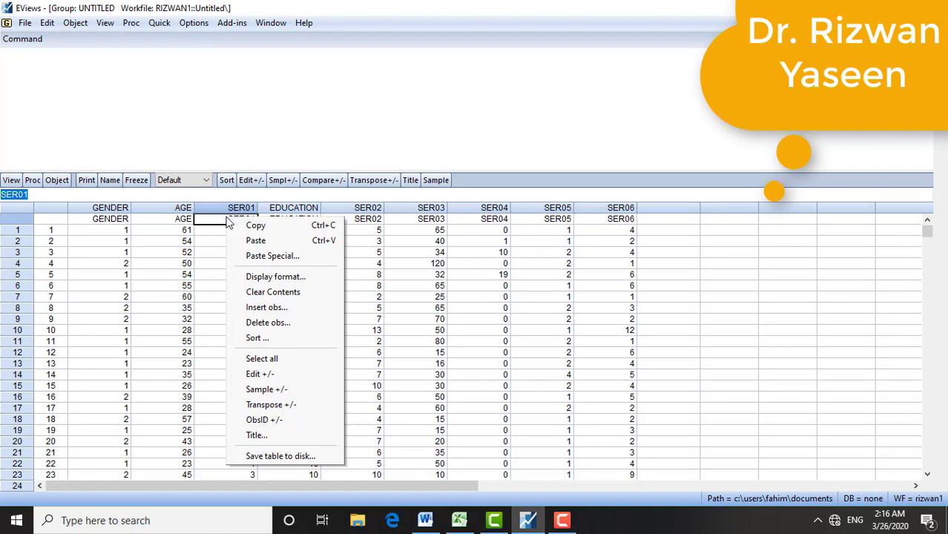
click(220, 310)
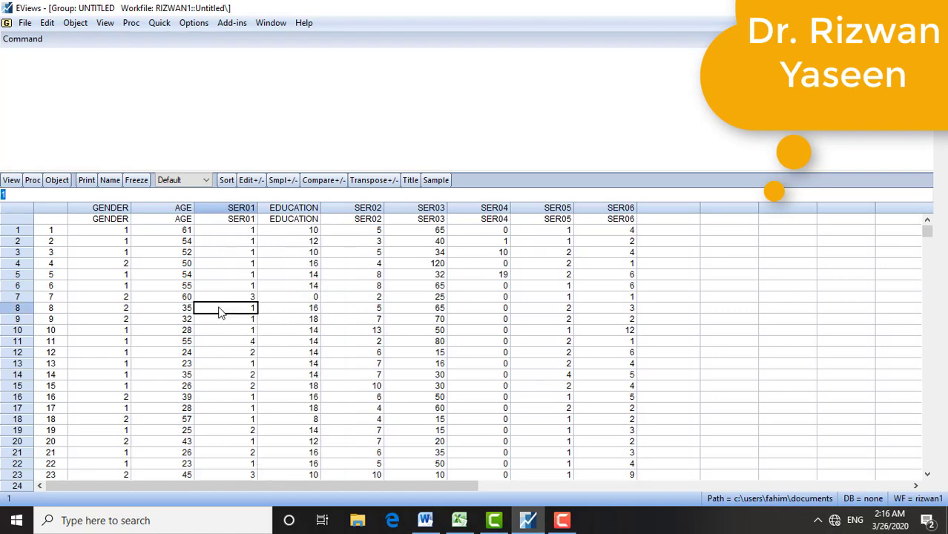
double_click(251, 221)
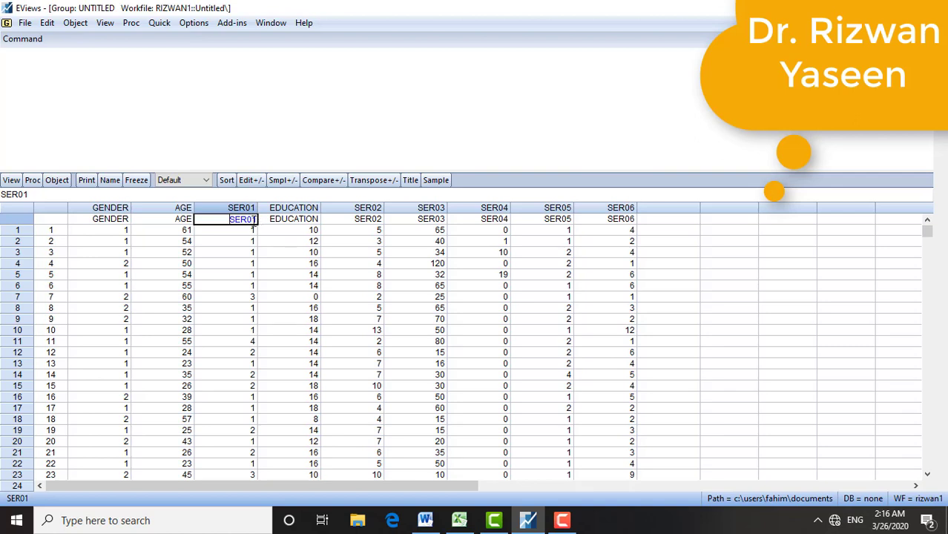
double_click(220, 218)
text(maritalstatus)
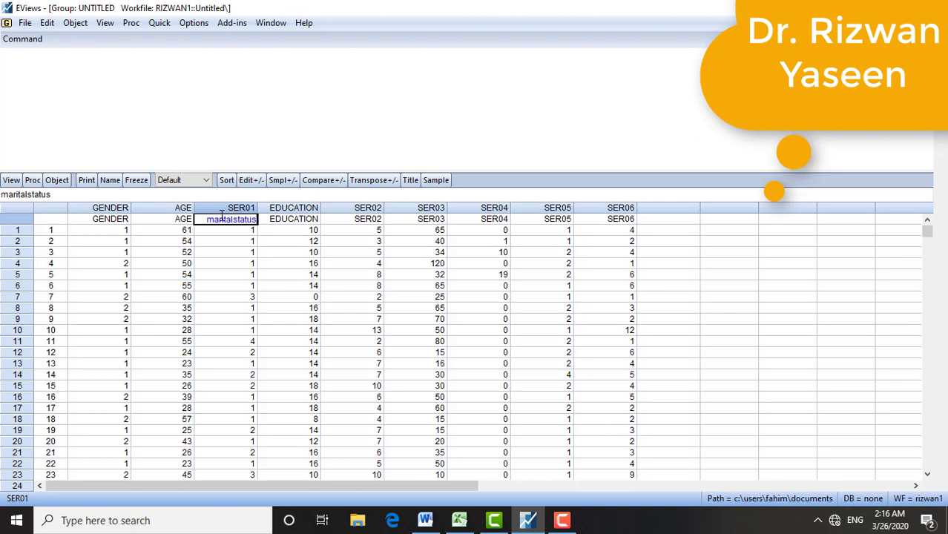
key(Return)
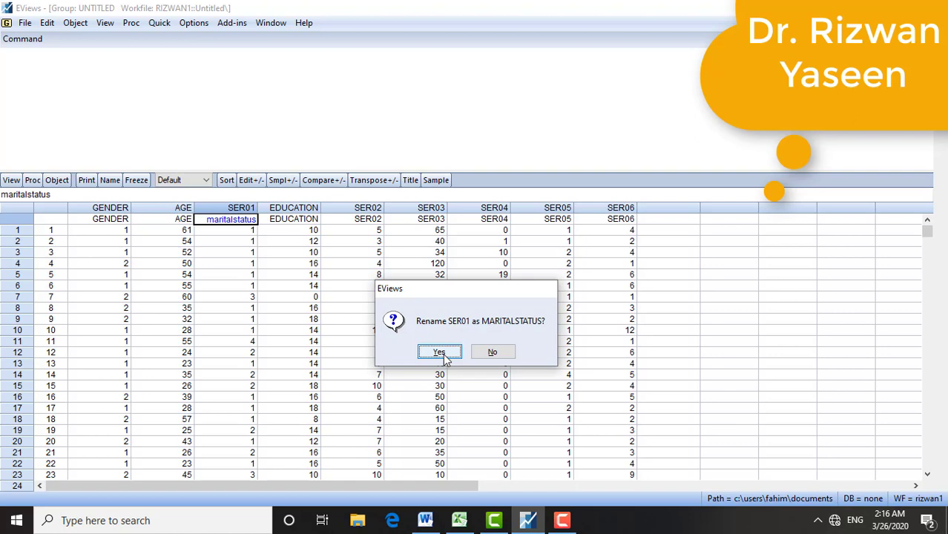
click(439, 352)
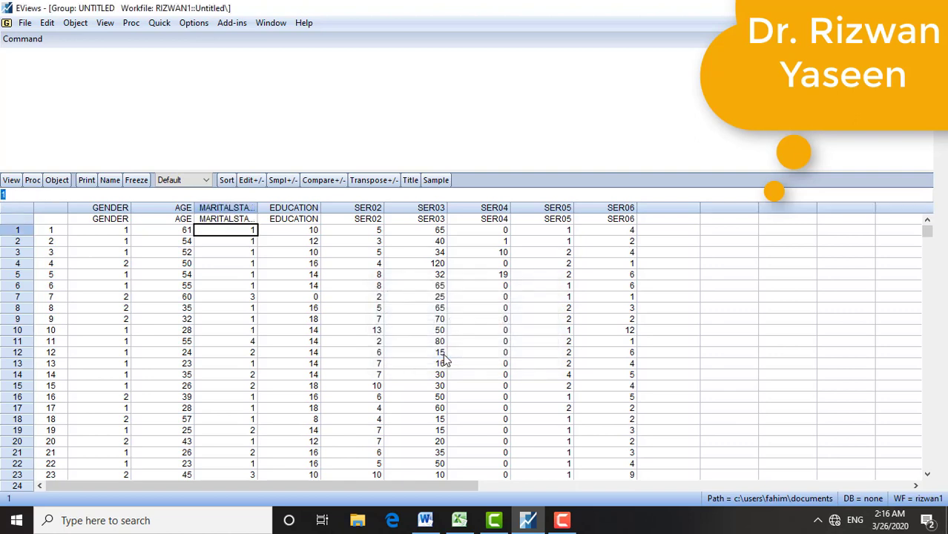
Check the fifth column's header in the Excel primary data sheet and rename the SER02 series in EViews as Familymembers.
right_click(371, 221)
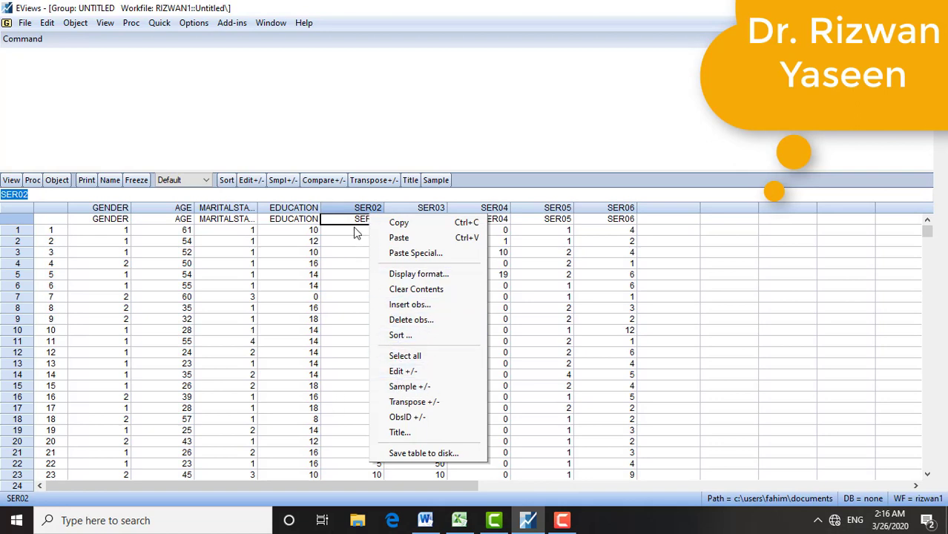
click(356, 230)
click(365, 220)
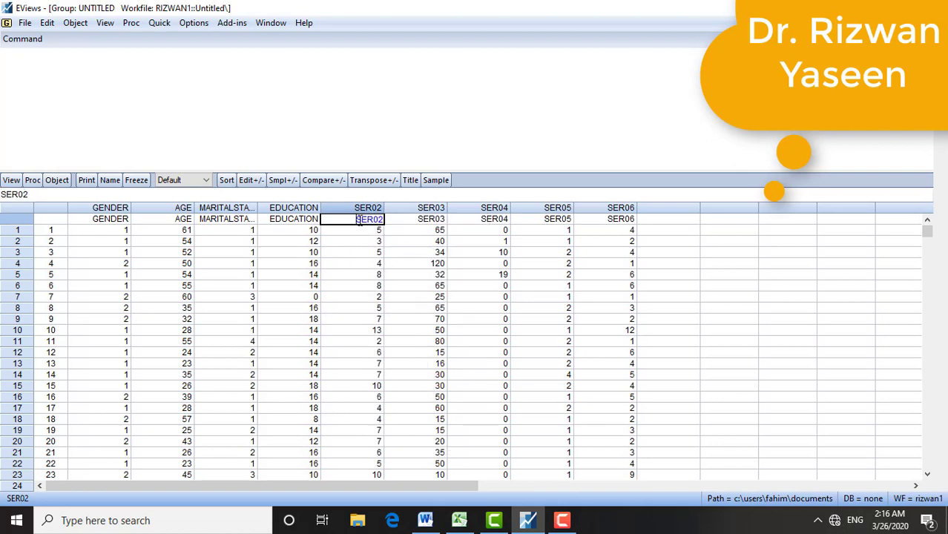
drag(359, 221, 408, 220)
click(463, 523)
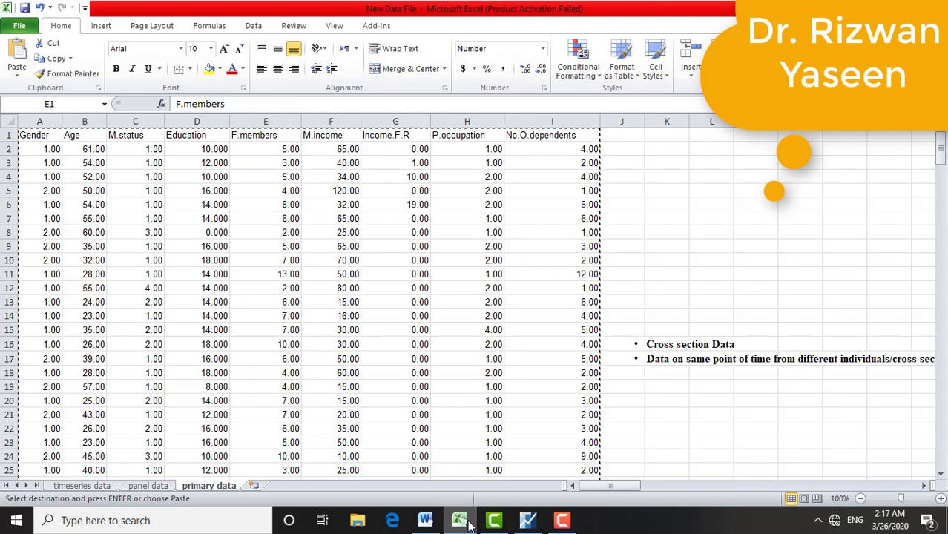
click(464, 522)
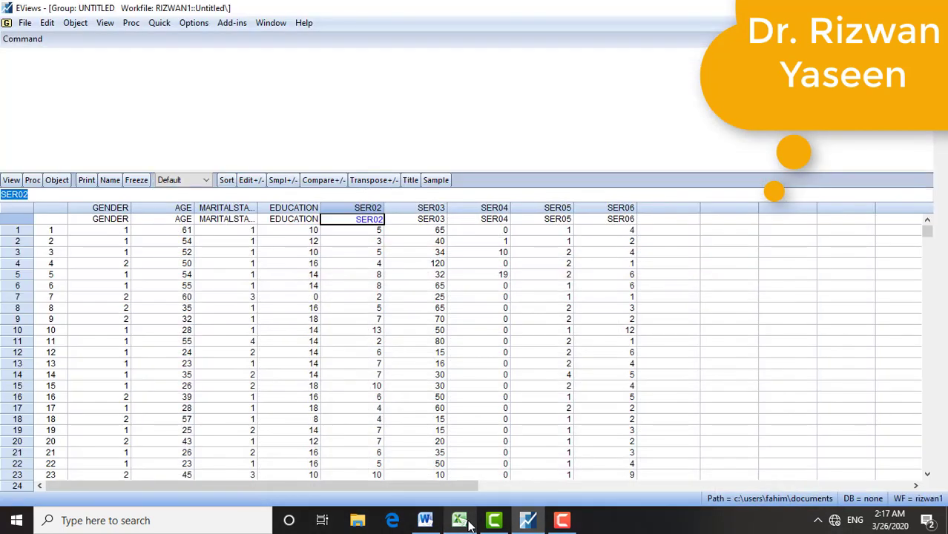
double_click(373, 221)
key(BackSpace)
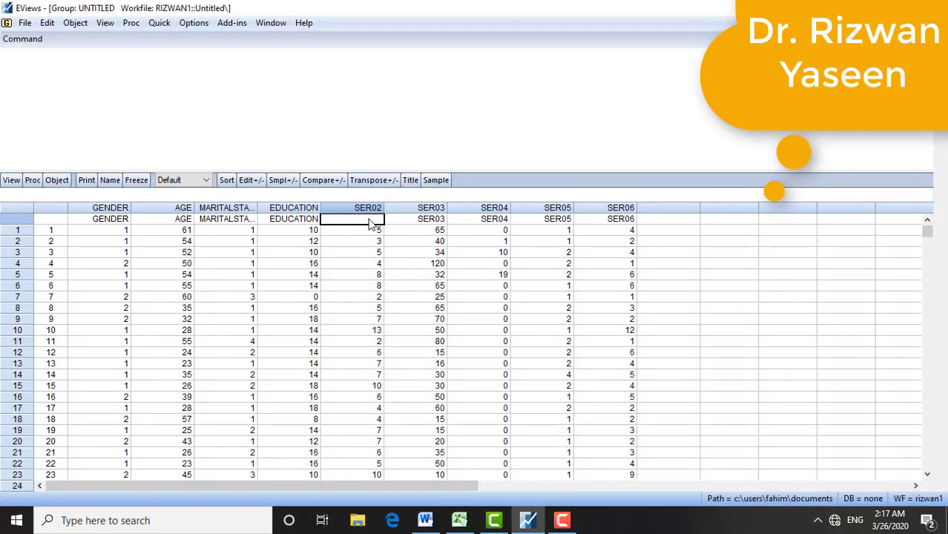
text(Familymembers)
key(Return)
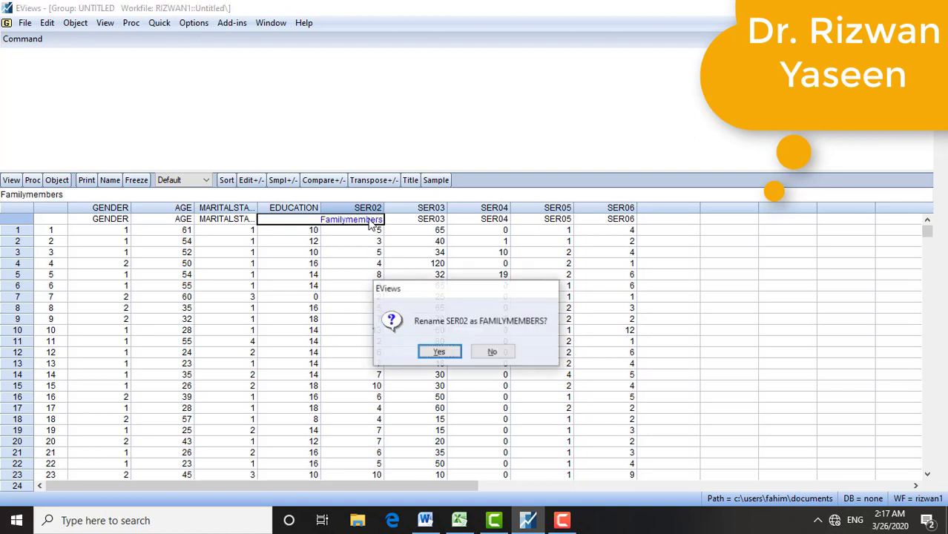
click(439, 352)
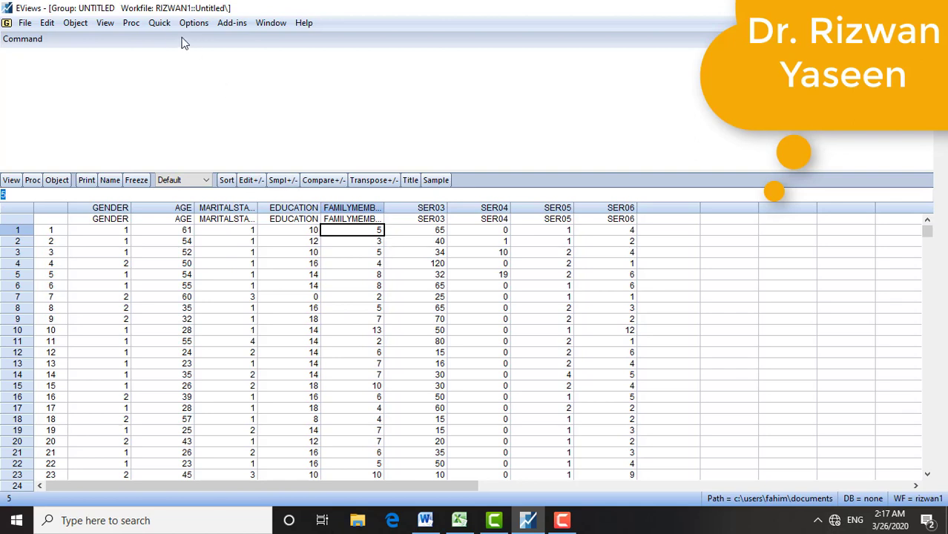
Start creating a new workfile and set its structure type to Balanced Panel.
click(158, 23)
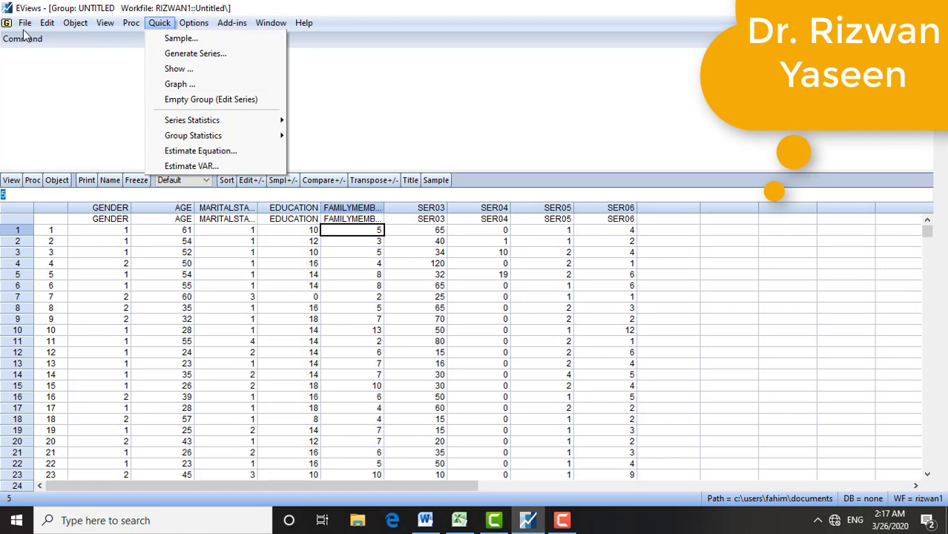
mouse_move(25, 28)
mouse_move(49, 39)
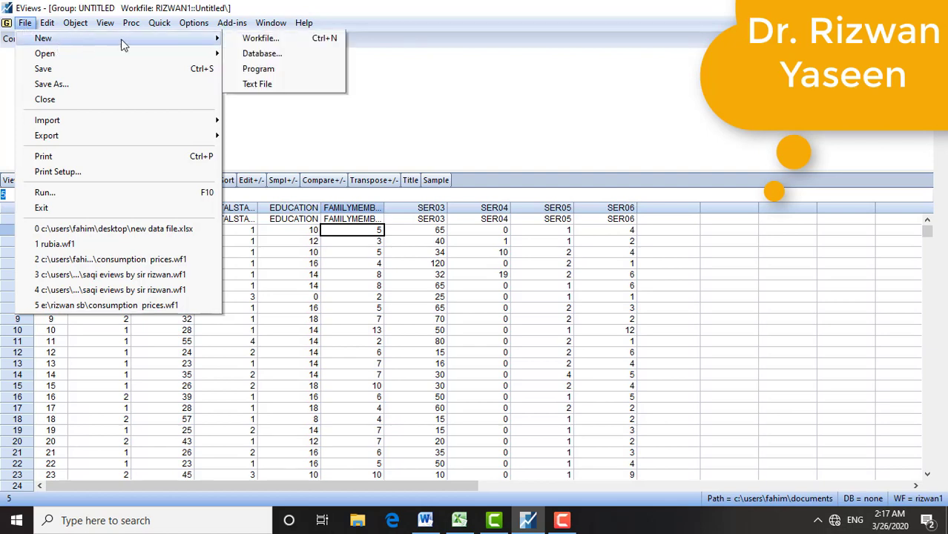
click(272, 45)
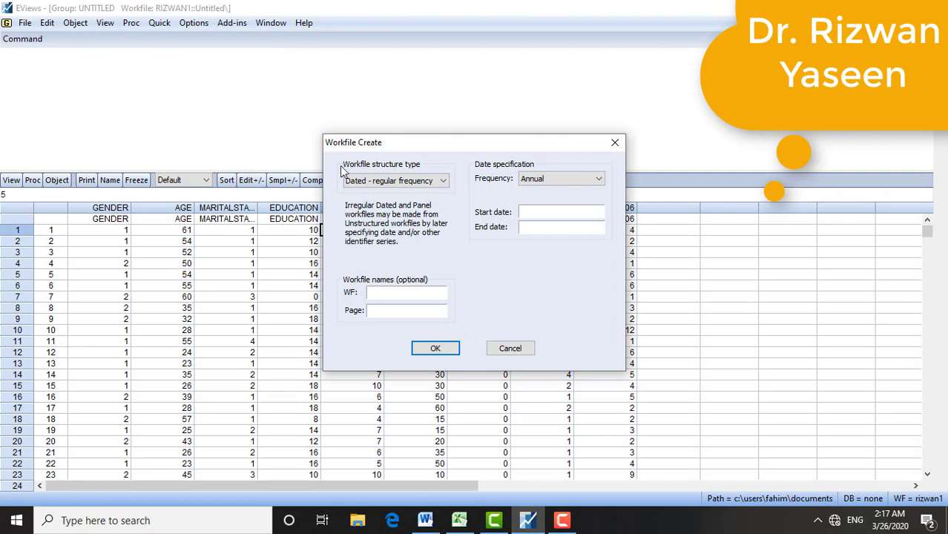
click(397, 182)
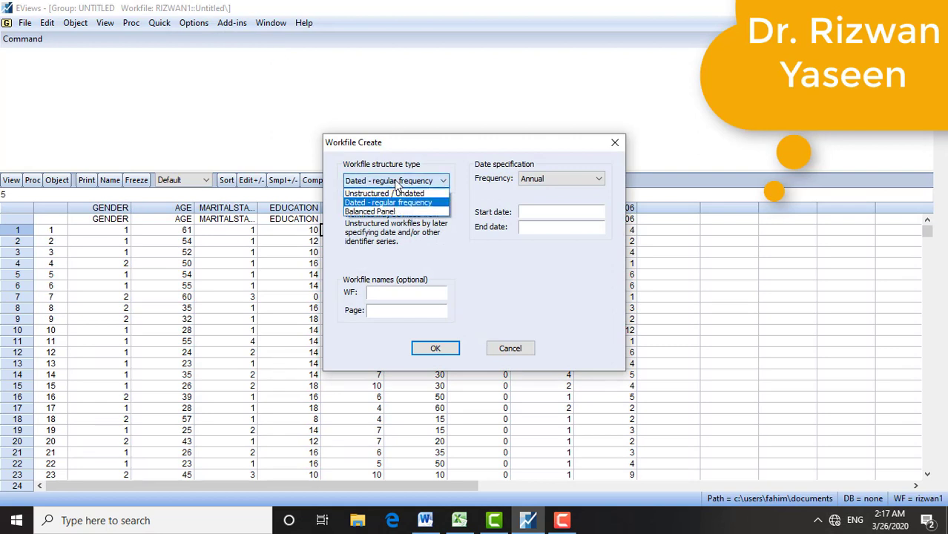
click(421, 211)
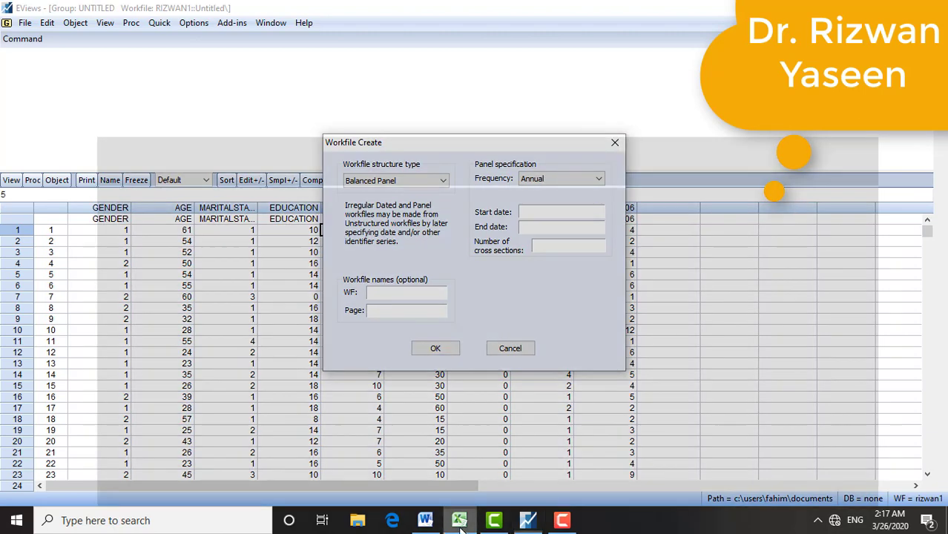
Switch to Excel, find the last country code in the panel data sheet, and set the EViews workfile's number of cross sections to 34.
click(460, 520)
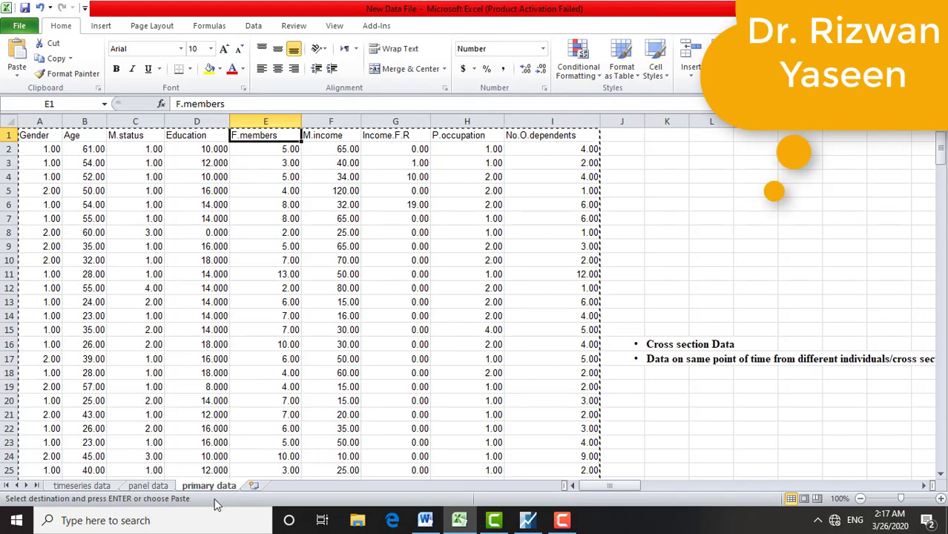
click(148, 486)
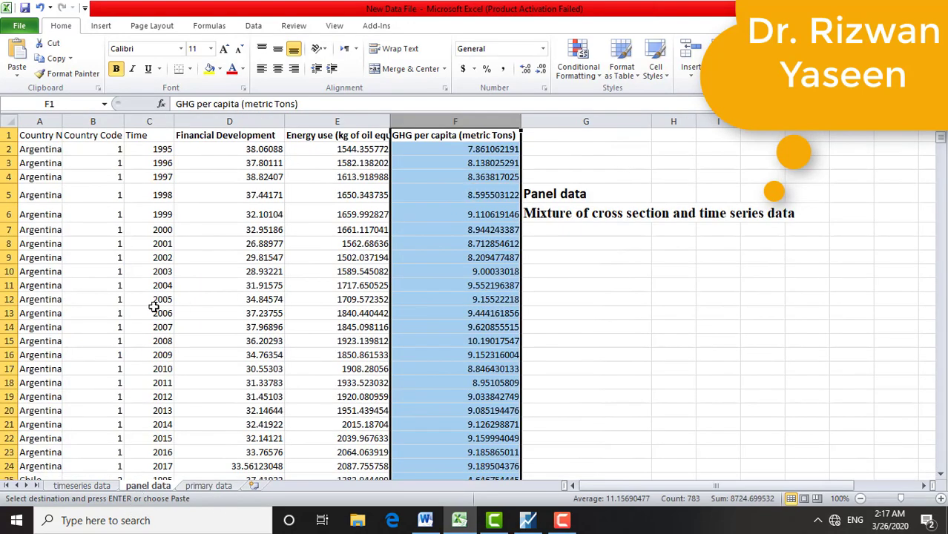
drag(940, 141, 941, 472)
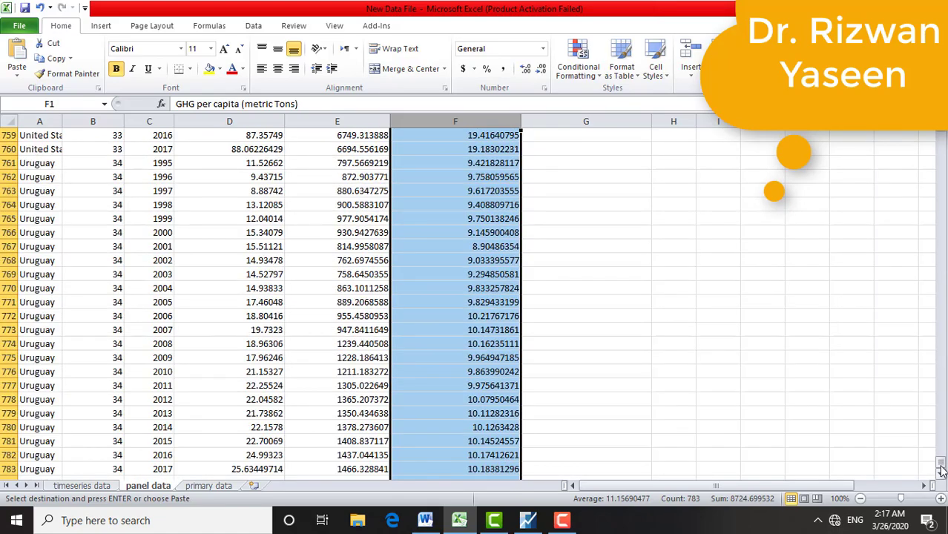
click(452, 439)
mouse_move(452, 440)
mouse_down()
mouse_move(454, 475)
mouse_move(461, 454)
mouse_up()
click(466, 522)
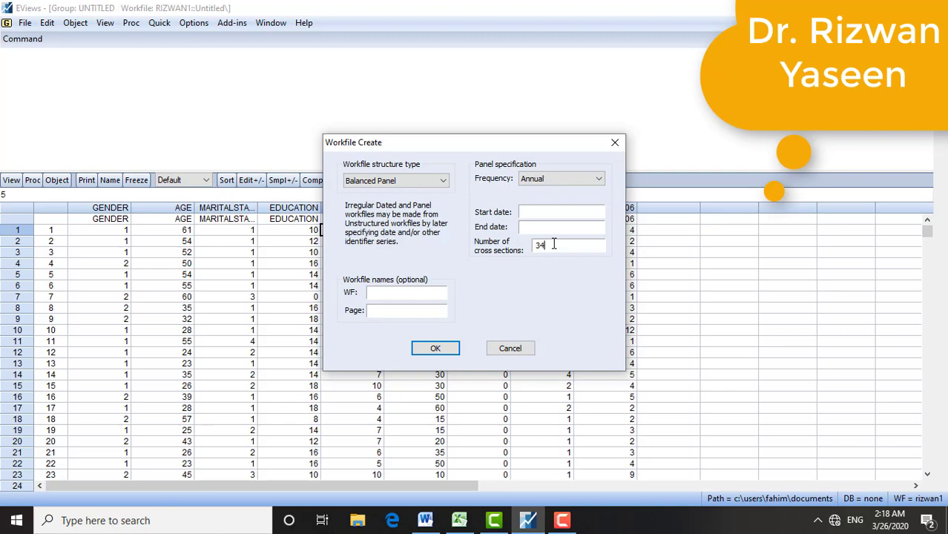
Check the first country's year range in the Excel panel data sheet and enter 2017 as the EViews workfile's end date.
click(460, 522)
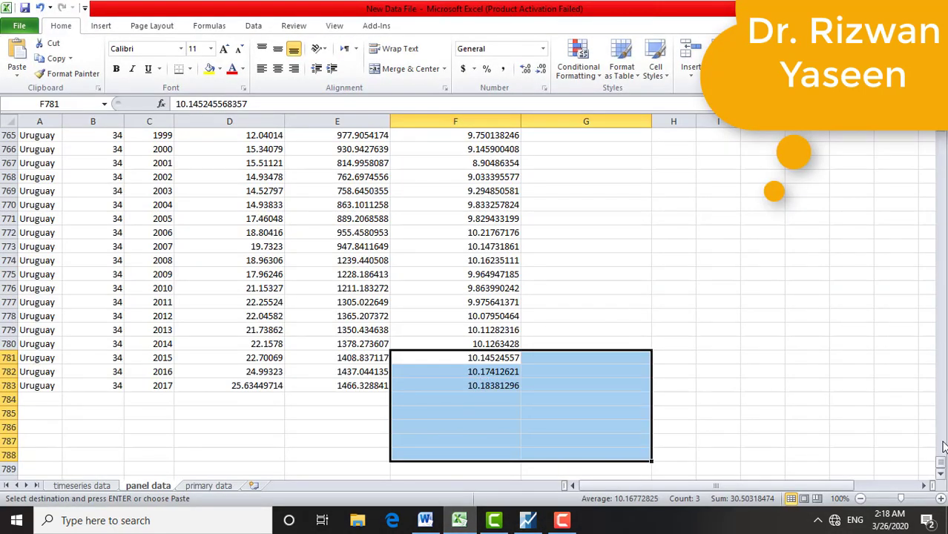
drag(942, 463, 941, 143)
click(165, 275)
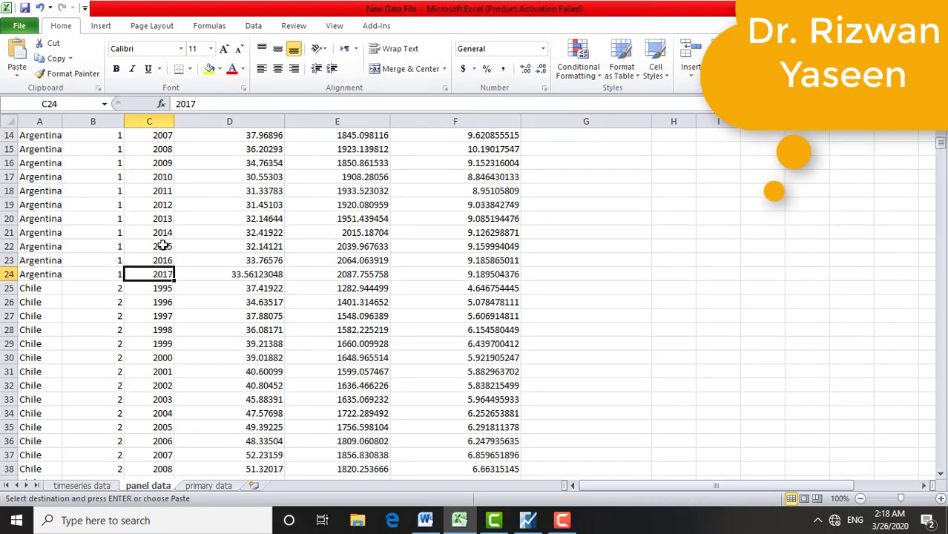
drag(163, 246, 151, 147)
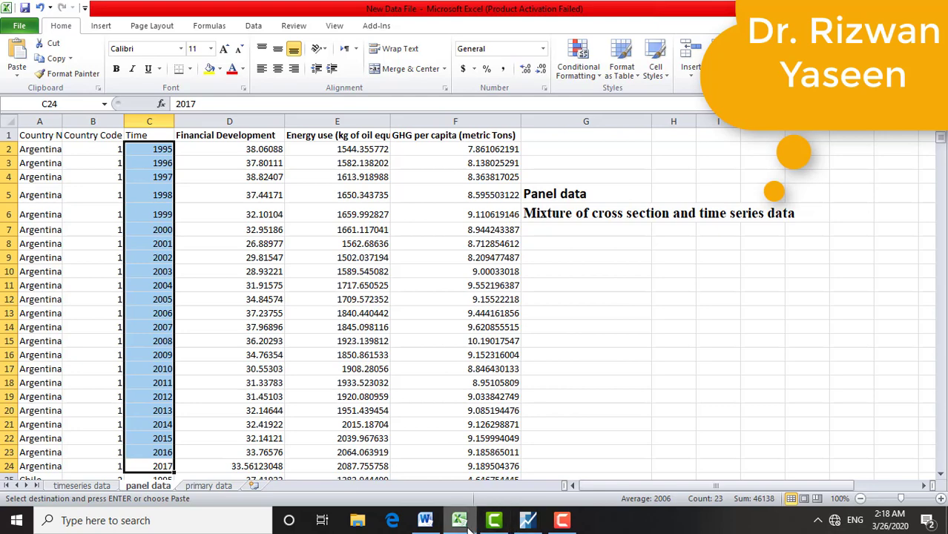
mouse_move(468, 525)
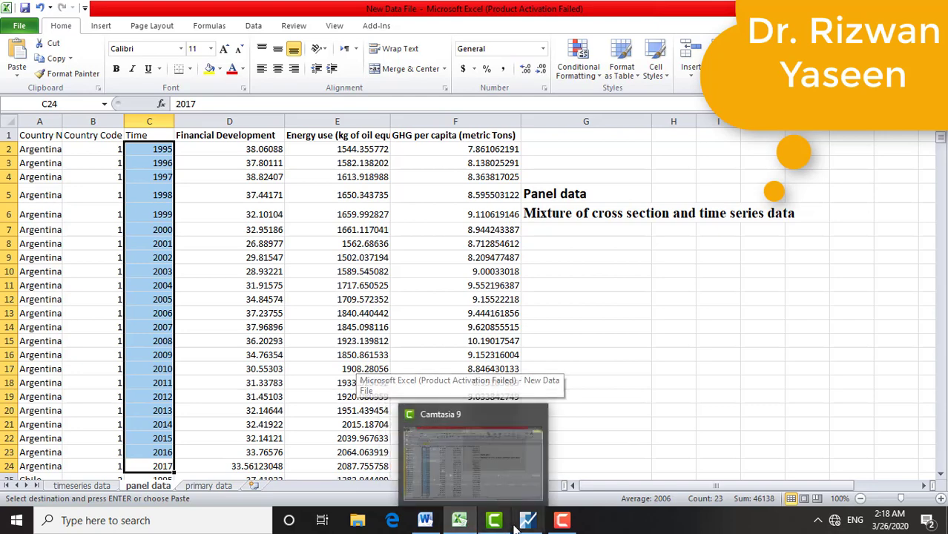
mouse_move(516, 527)
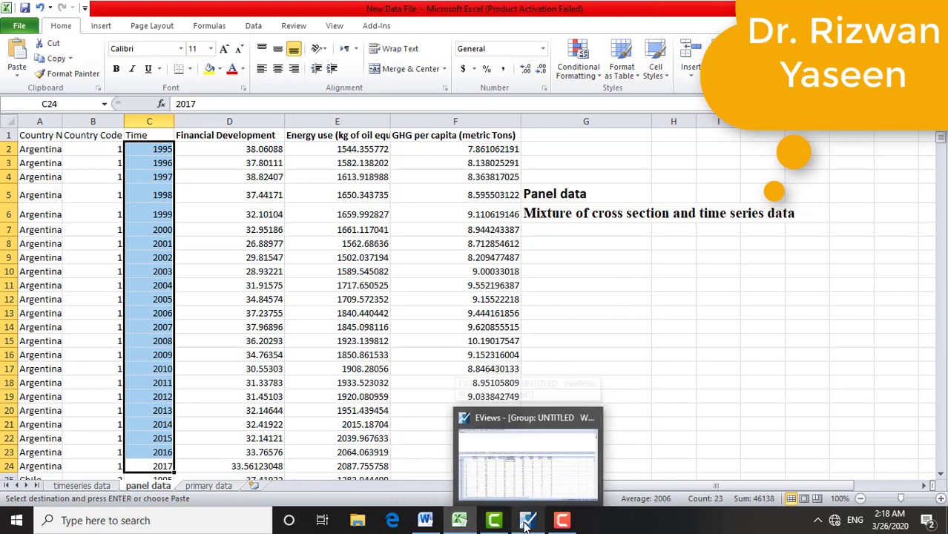
click(527, 453)
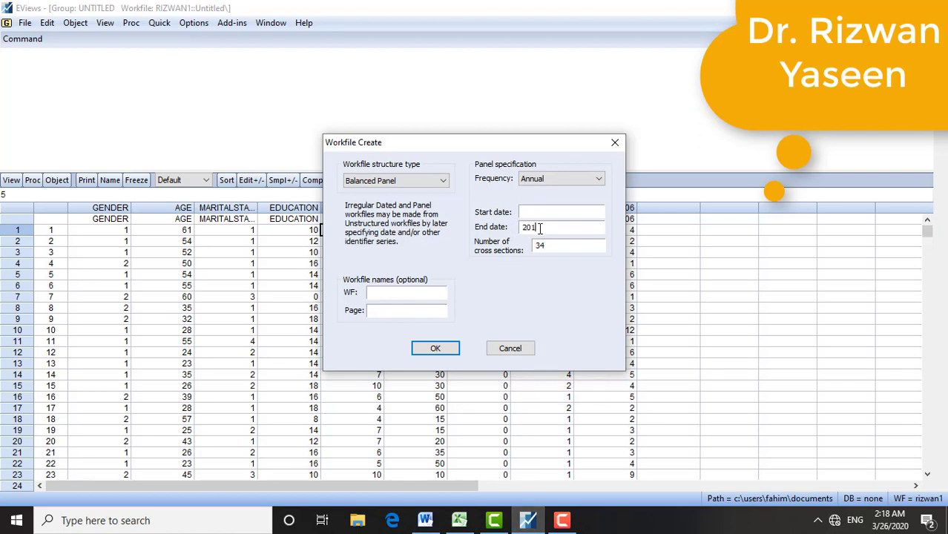
Recheck the first year in the Excel sheet, set the start date to 1995, and create the panel workfile named rizwan2.
click(460, 521)
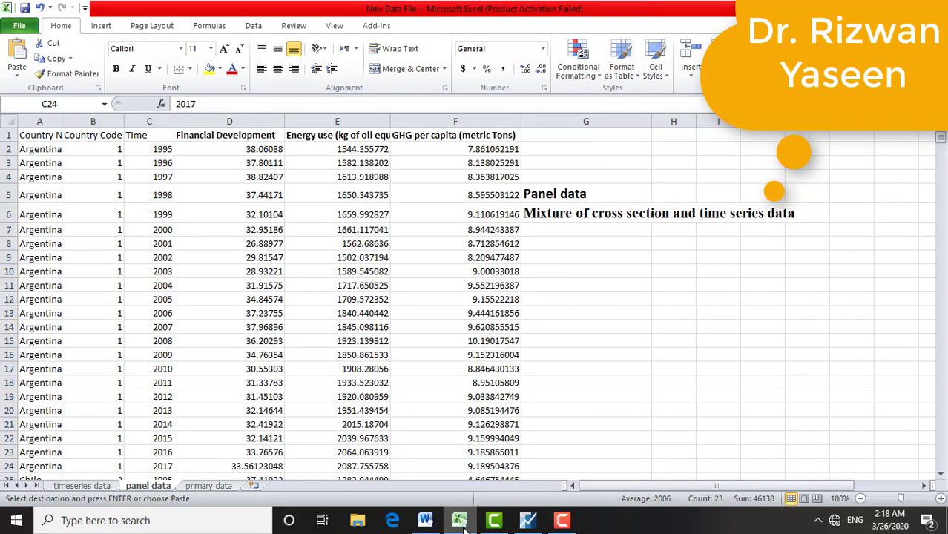
click(460, 520)
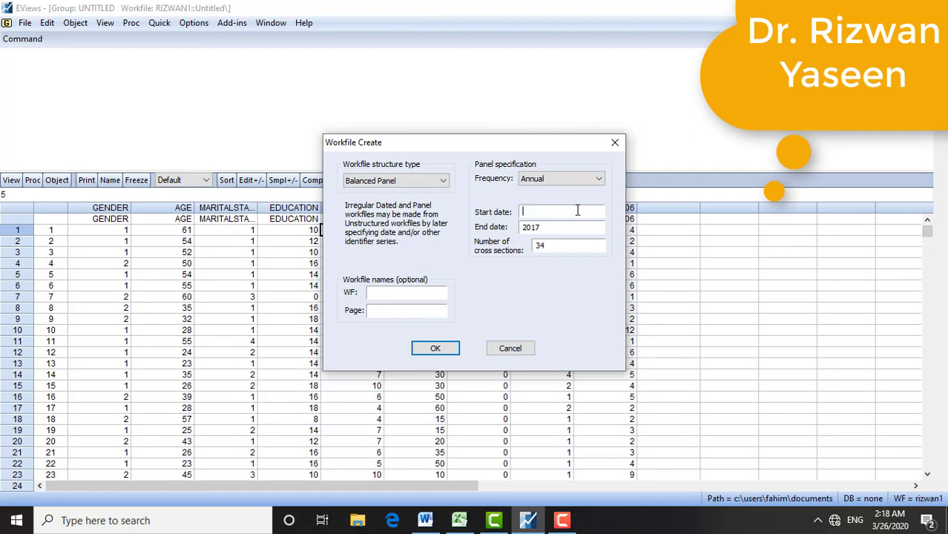
text(199)
text(2)
click(416, 349)
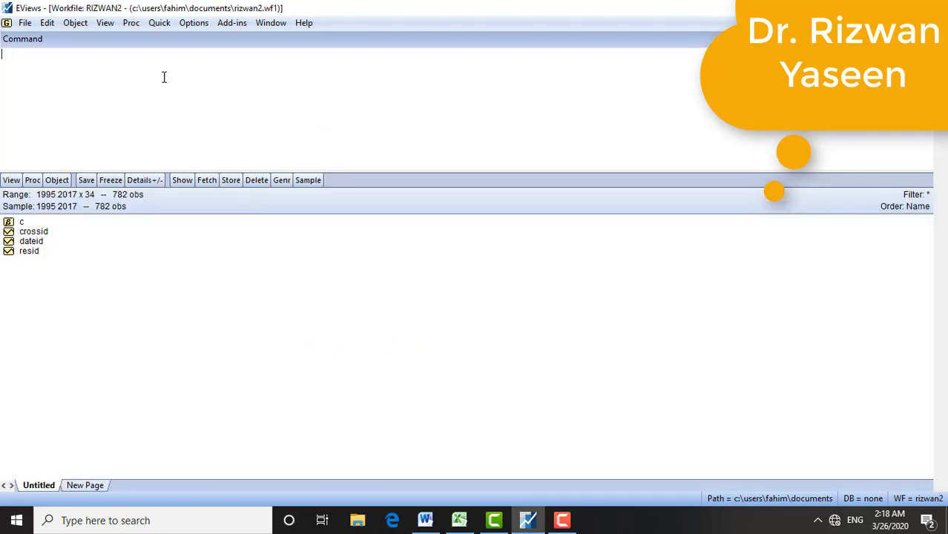
Open an empty group for editing series in the panel workfile and delete the untitled group holding the survey data.
click(158, 23)
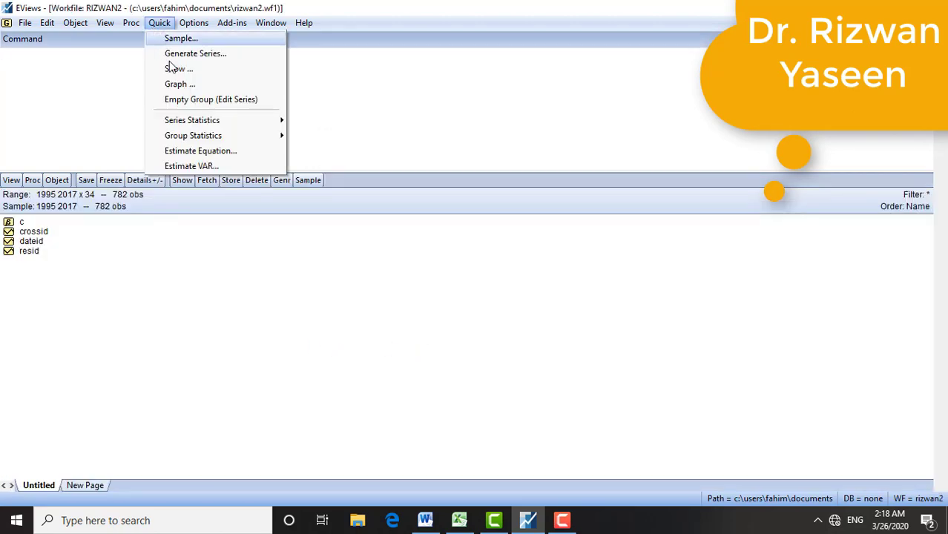
click(197, 99)
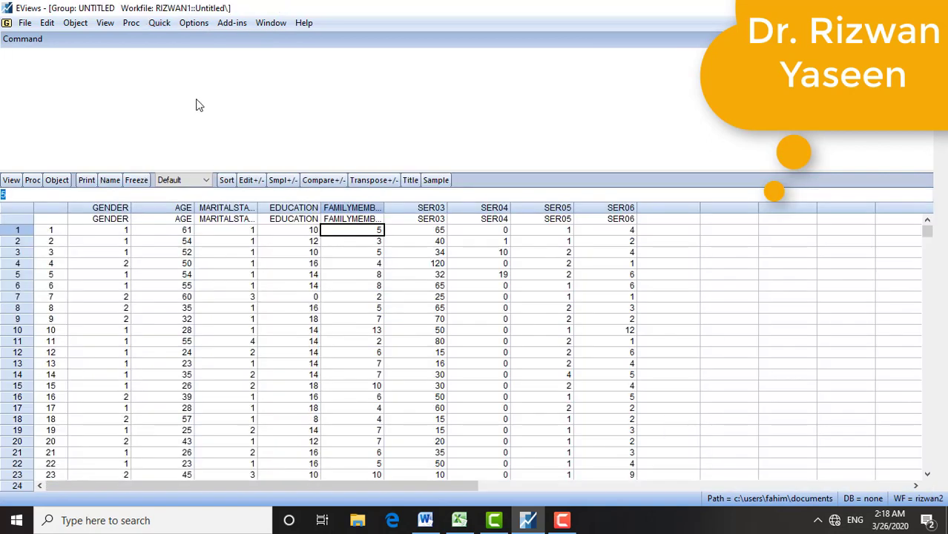
key(ctrl+F4)
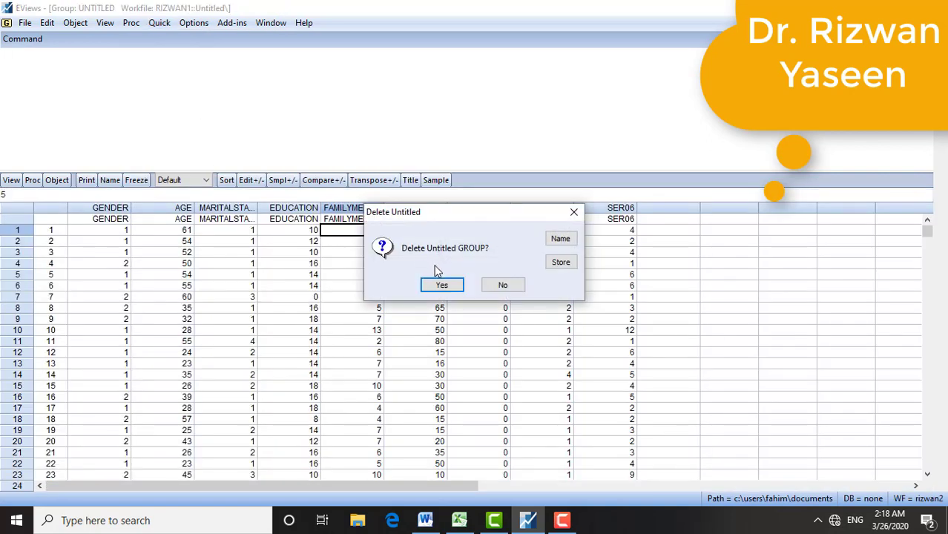
click(442, 285)
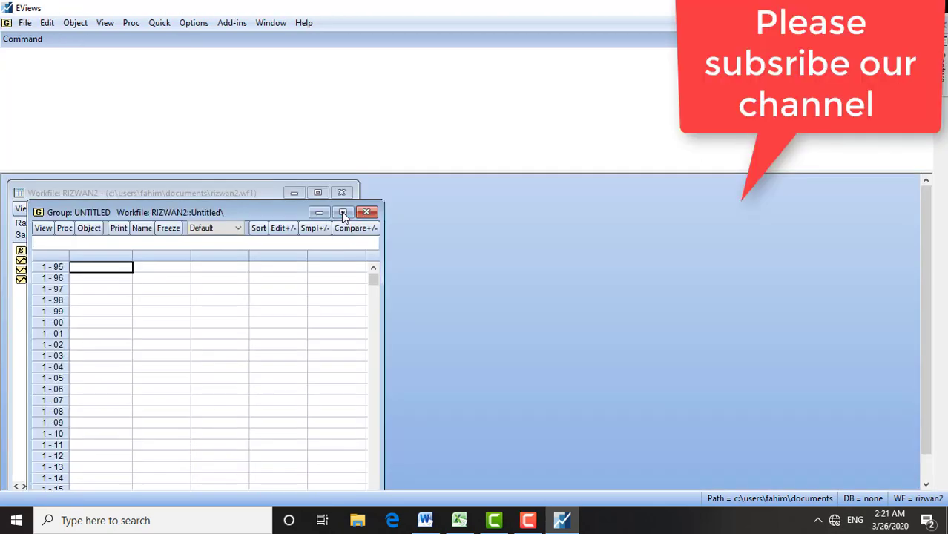
Maximize the empty group and select the blank name cell above the 1 - 95 row in the first editable series column.
click(341, 211)
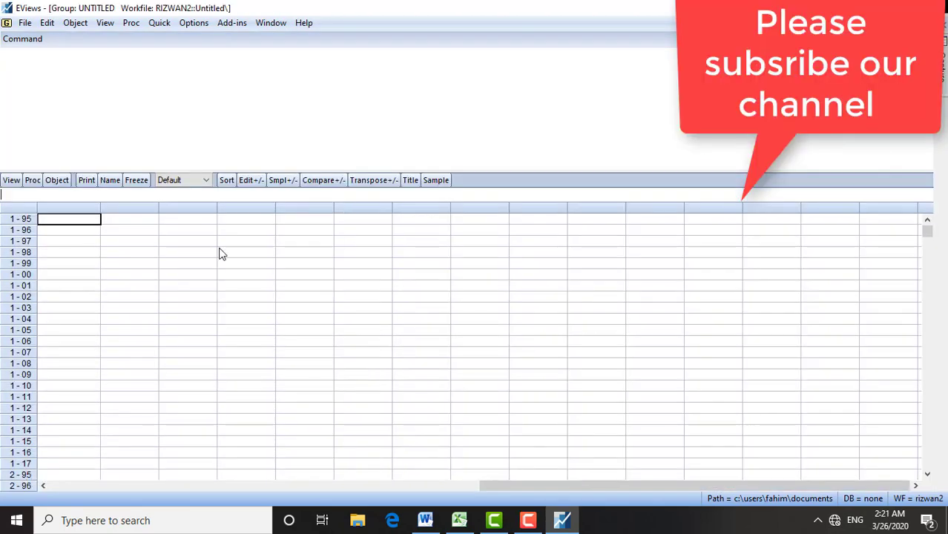
click(89, 235)
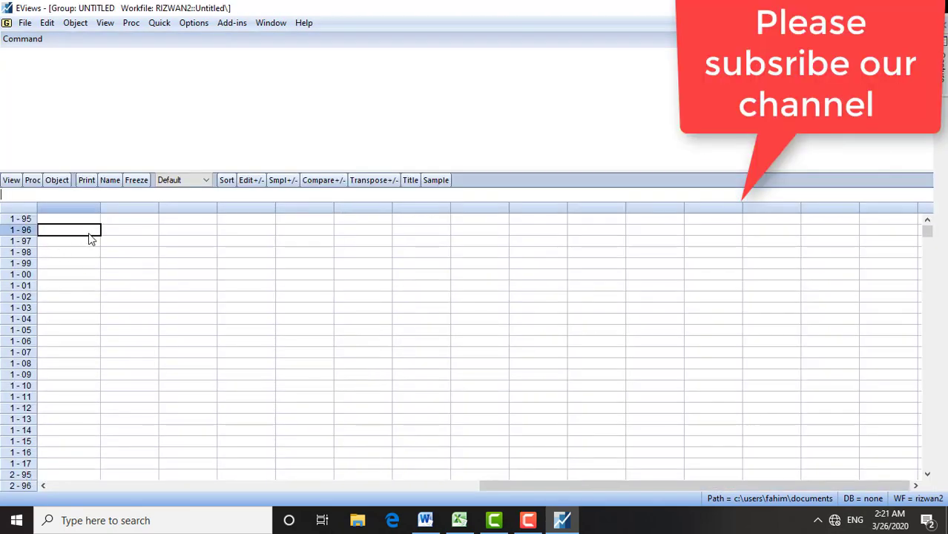
key(Up)
key(Up)
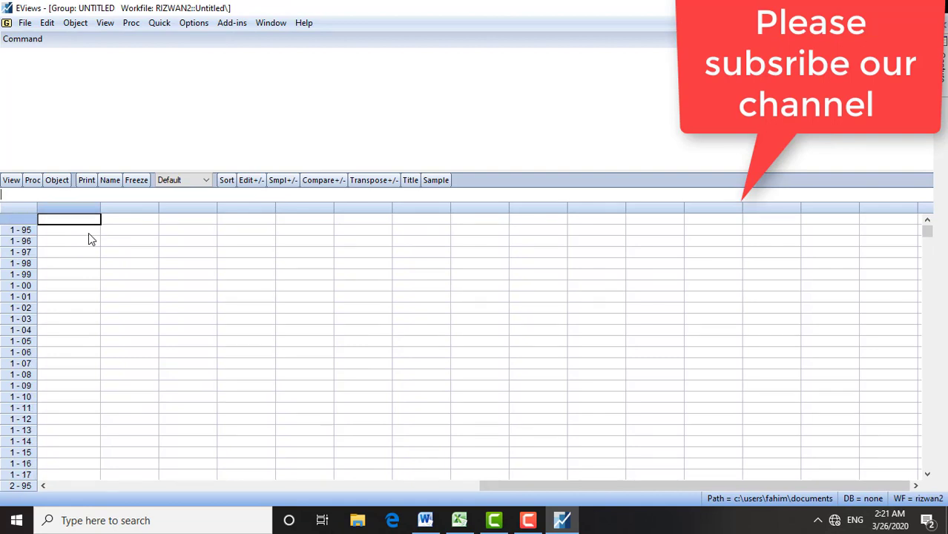
key(Up)
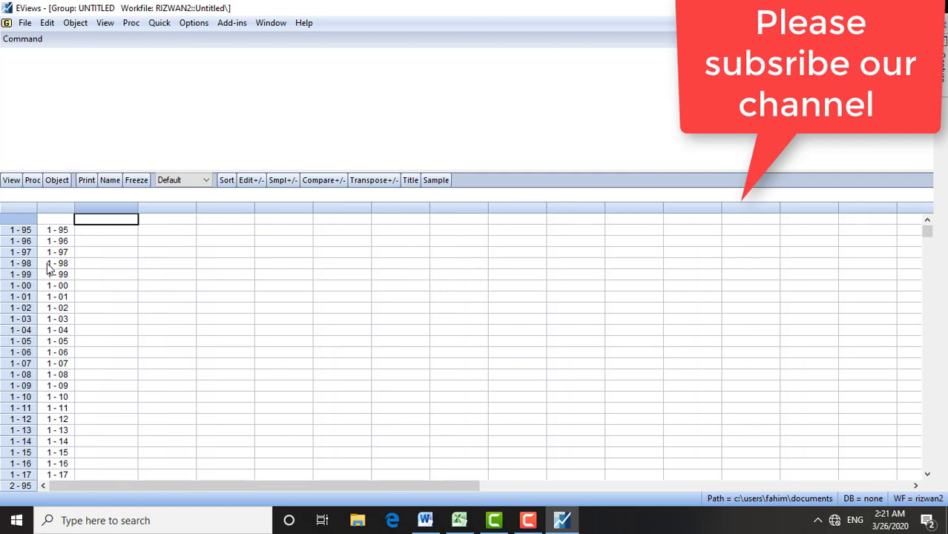
click(67, 210)
key(Left)
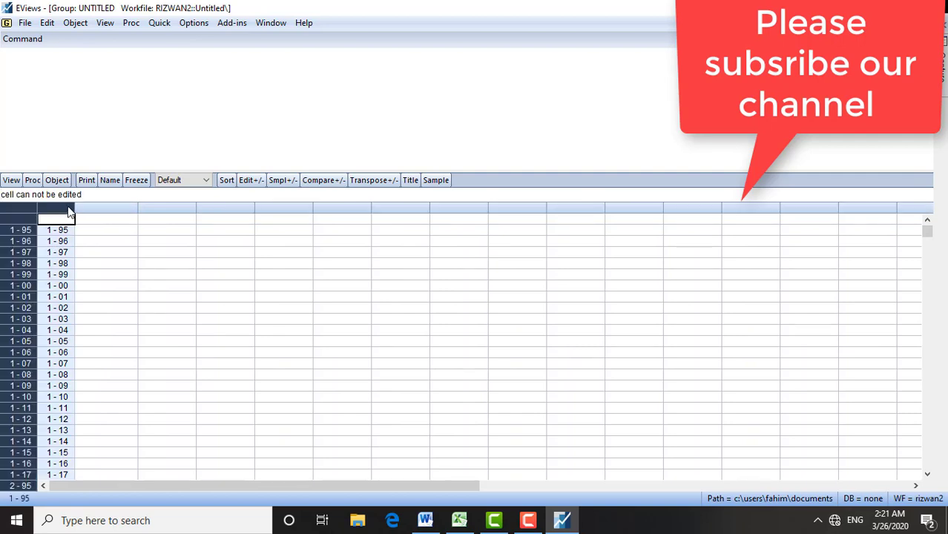
click(97, 221)
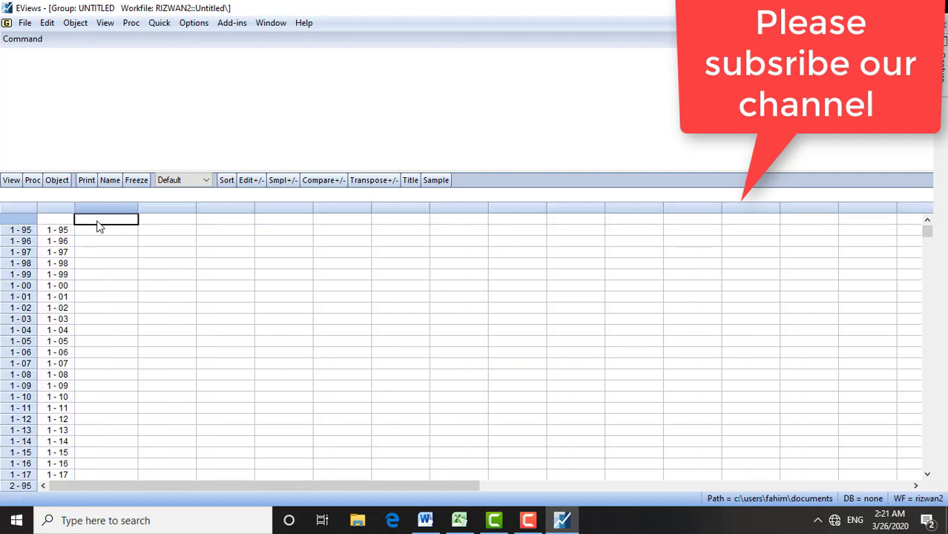